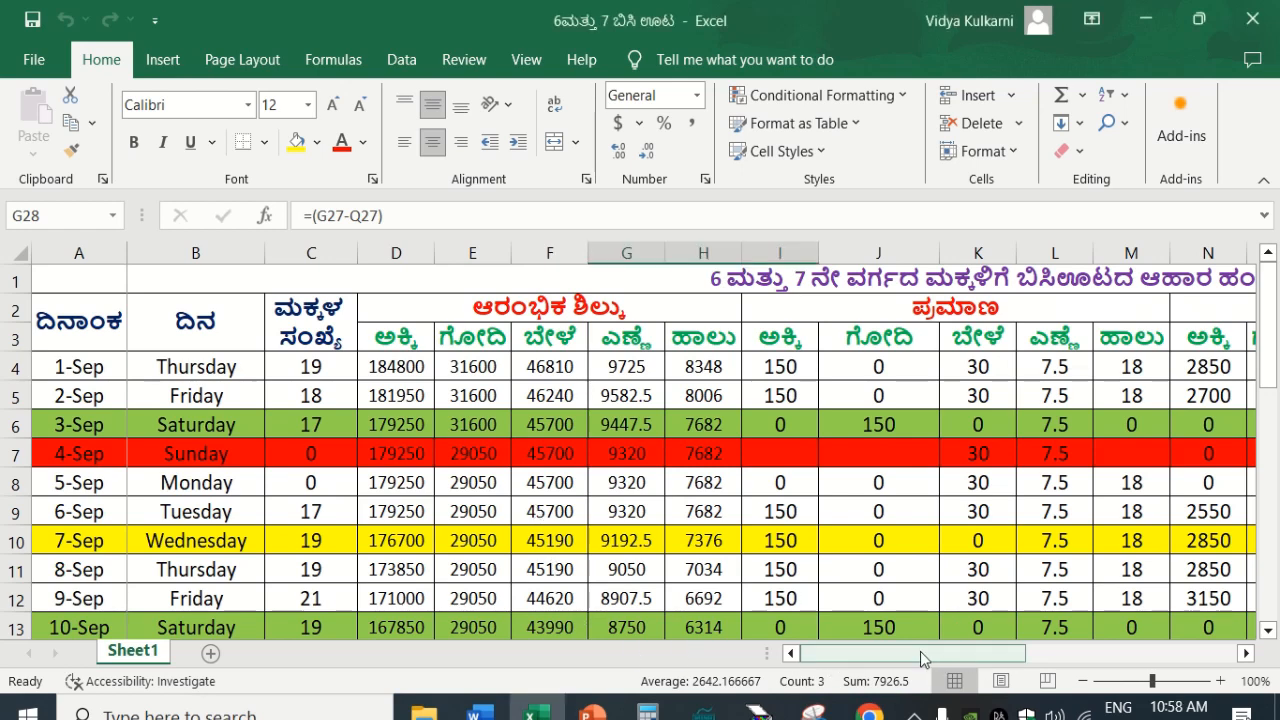
- Rotate the text up in all data cells of the September table, A4:AB34
drag(920, 651, 1218, 667)
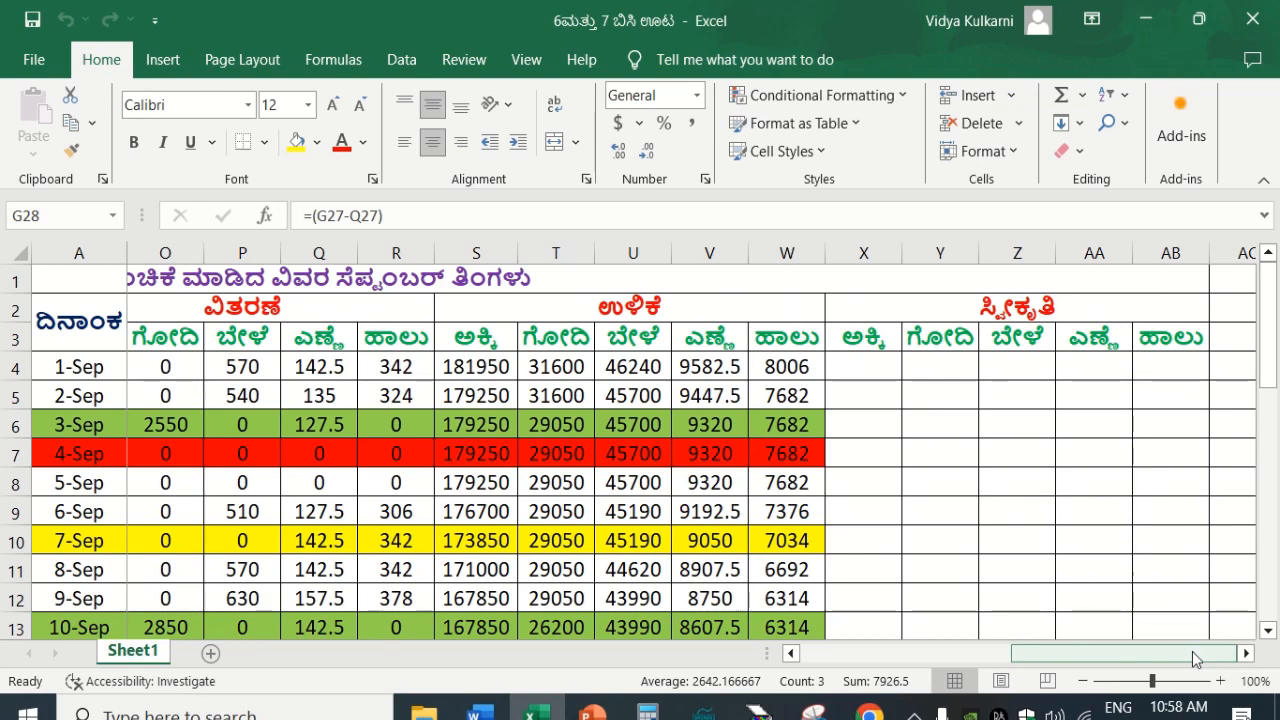
drag(1192, 651, 895, 672)
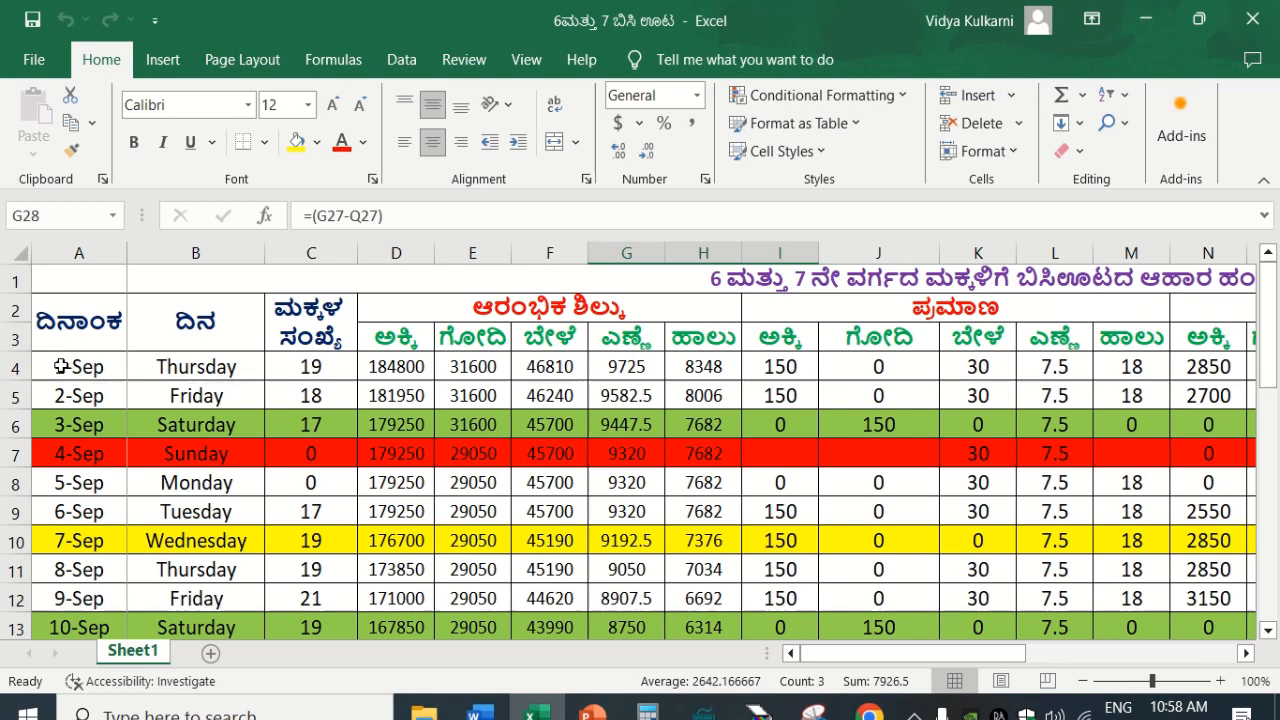
click(61, 366)
drag(97, 369, 1062, 274)
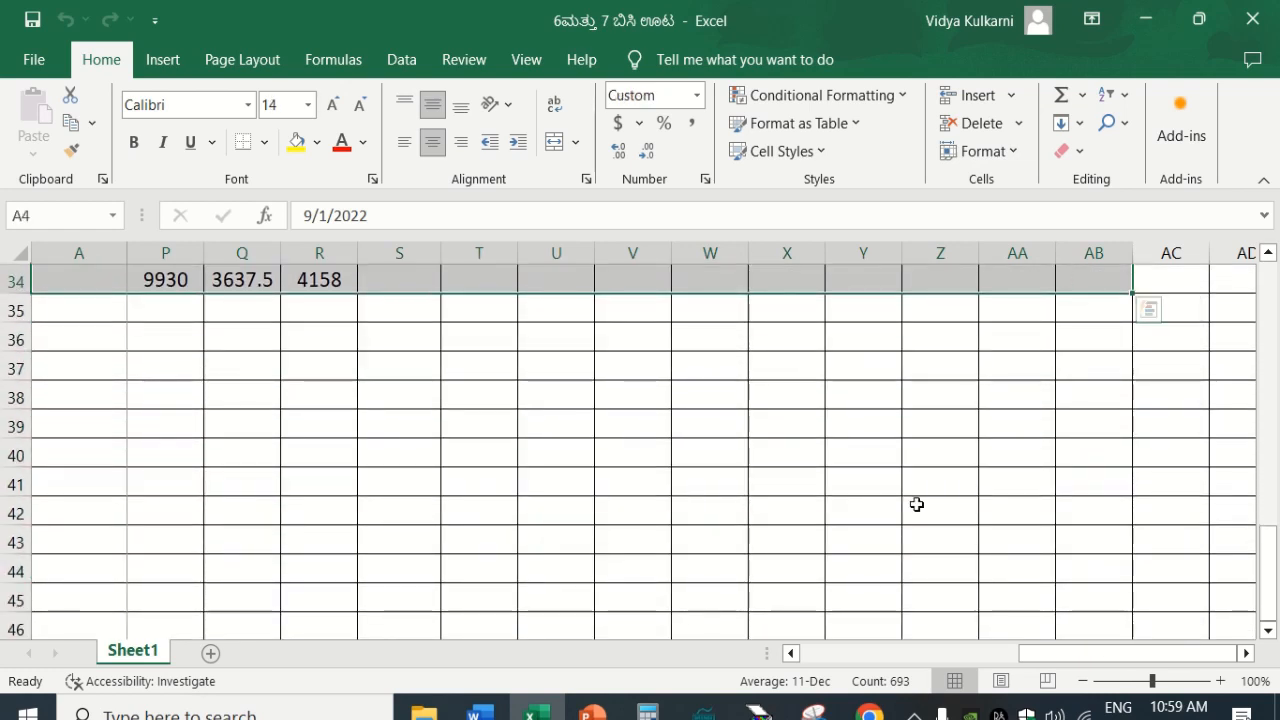
scroll(916, 522, up, 11)
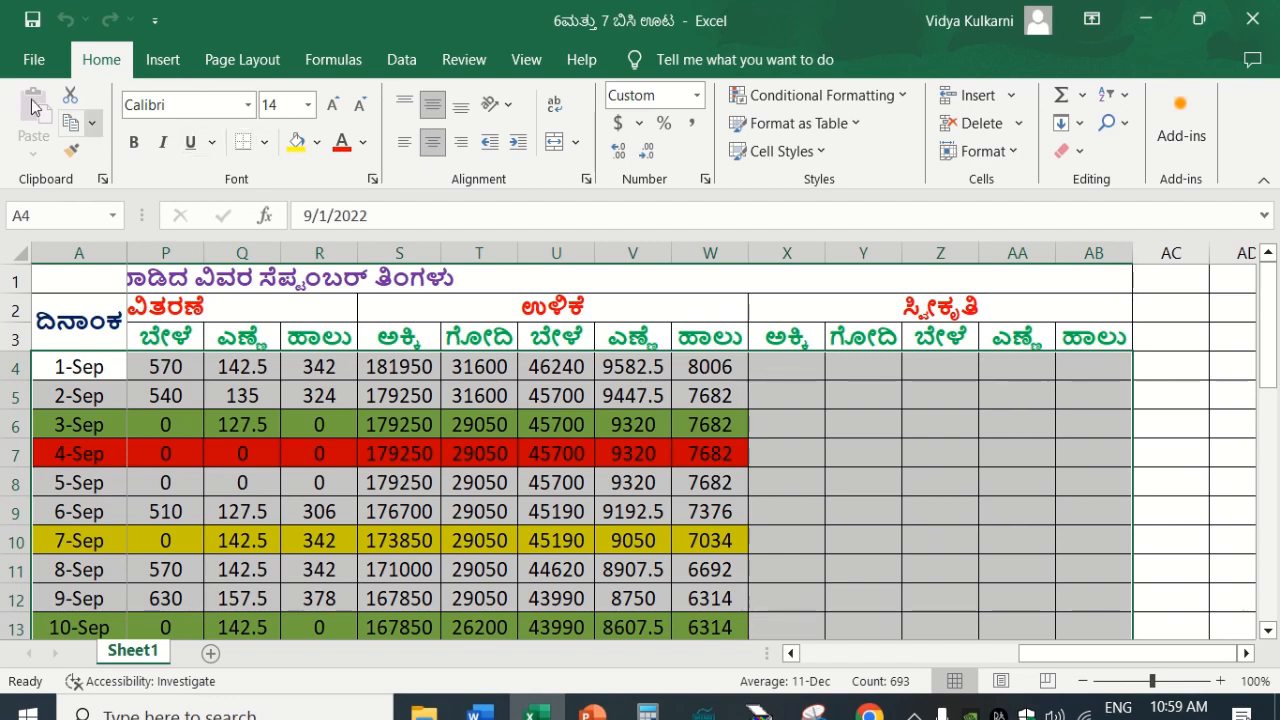
click(510, 108)
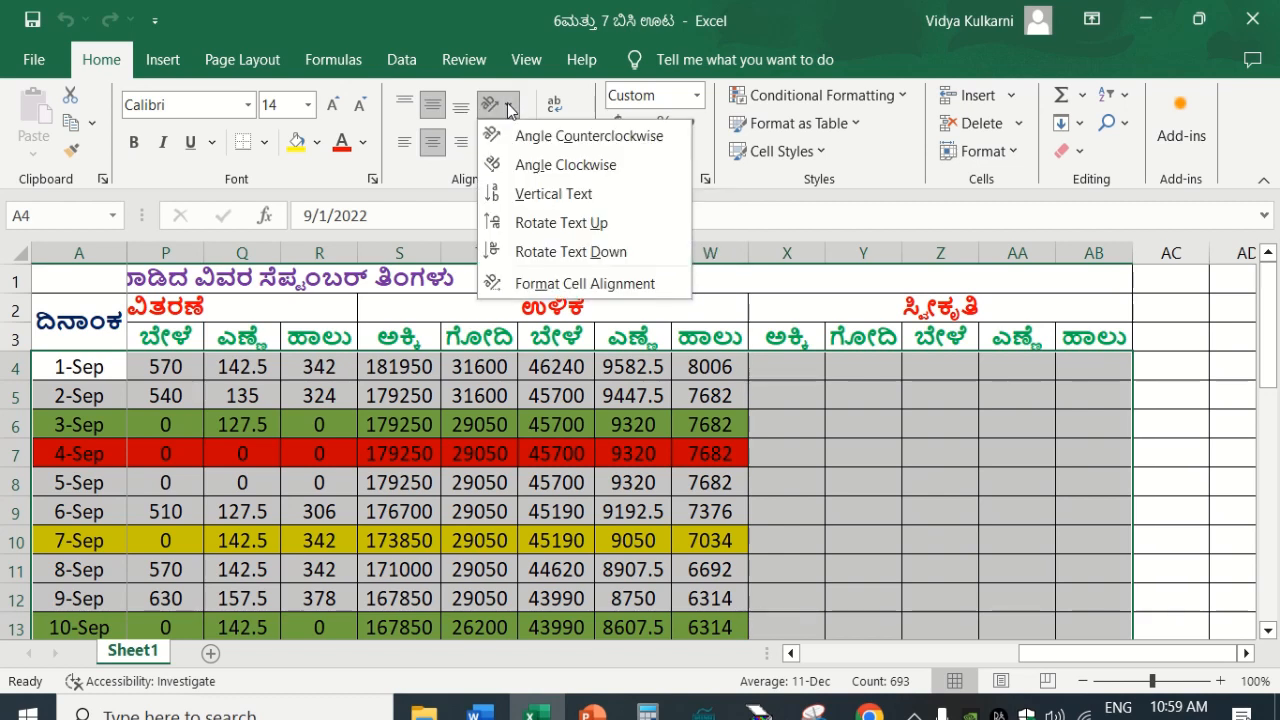
click(537, 224)
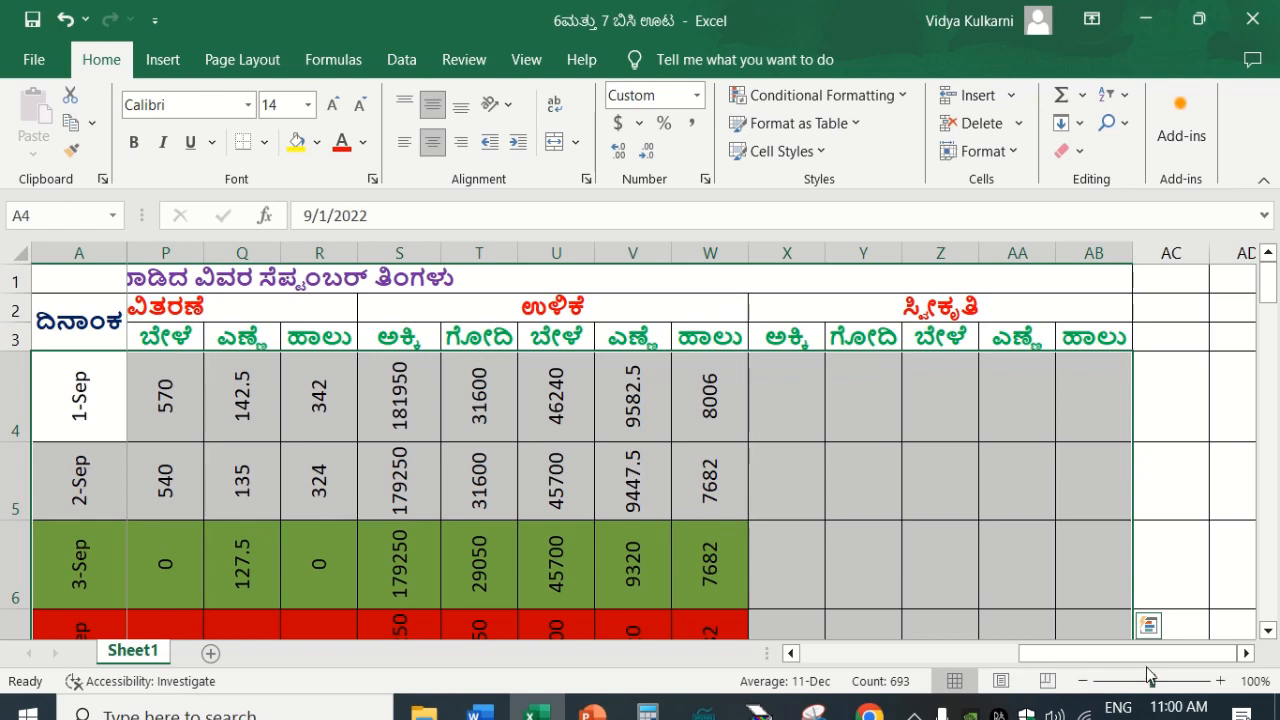
- Rotate the text up in the three merged date, day and pupil-count headings in columns A to C
drag(1148, 657, 929, 655)
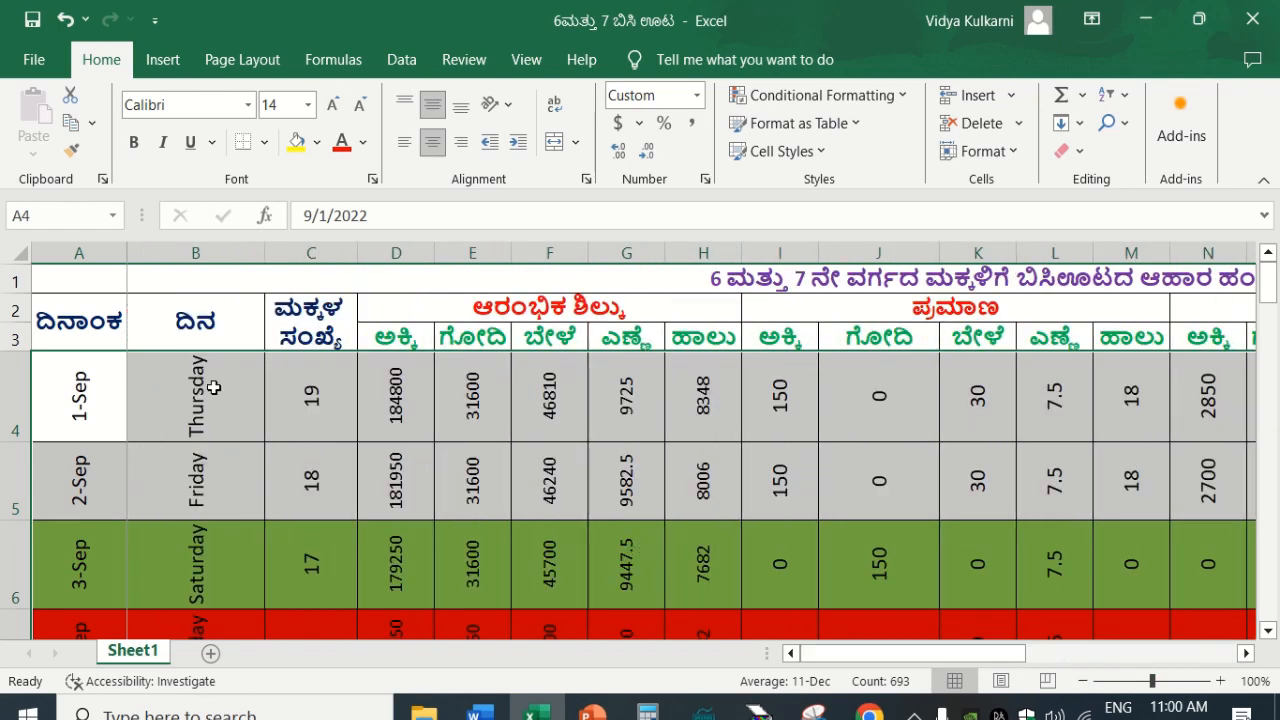
drag(78, 325, 302, 322)
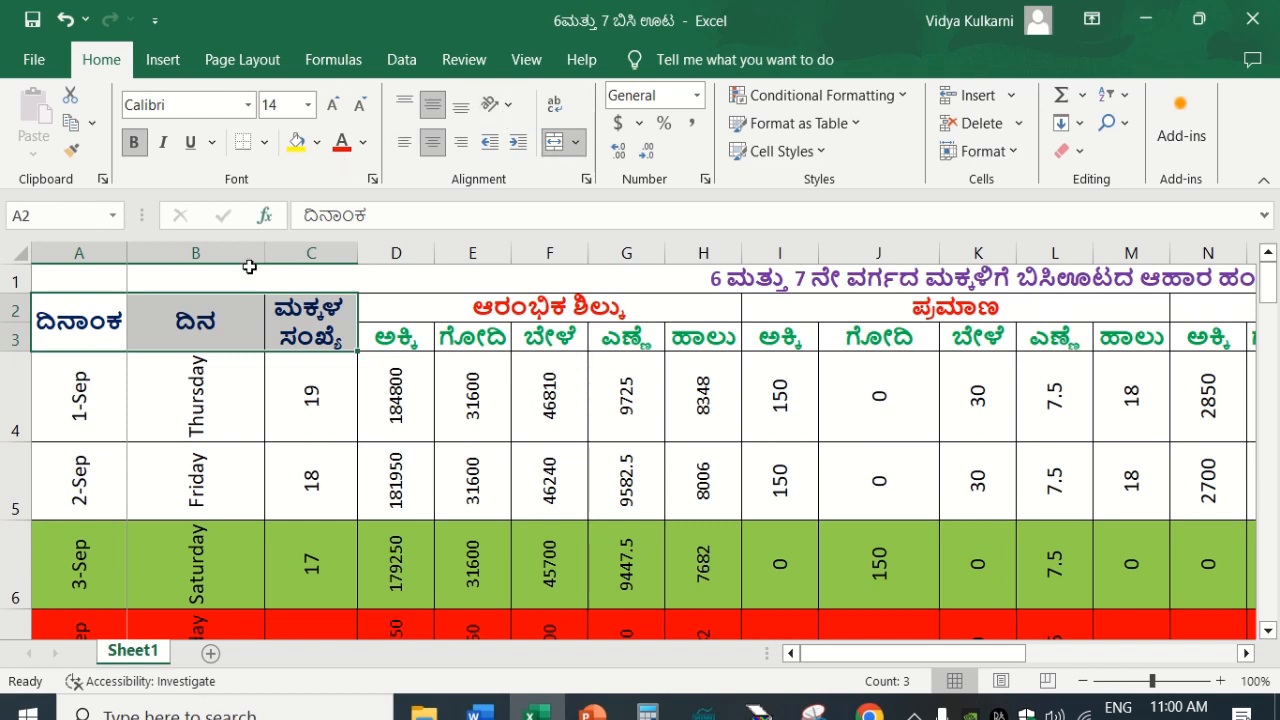
click(507, 109)
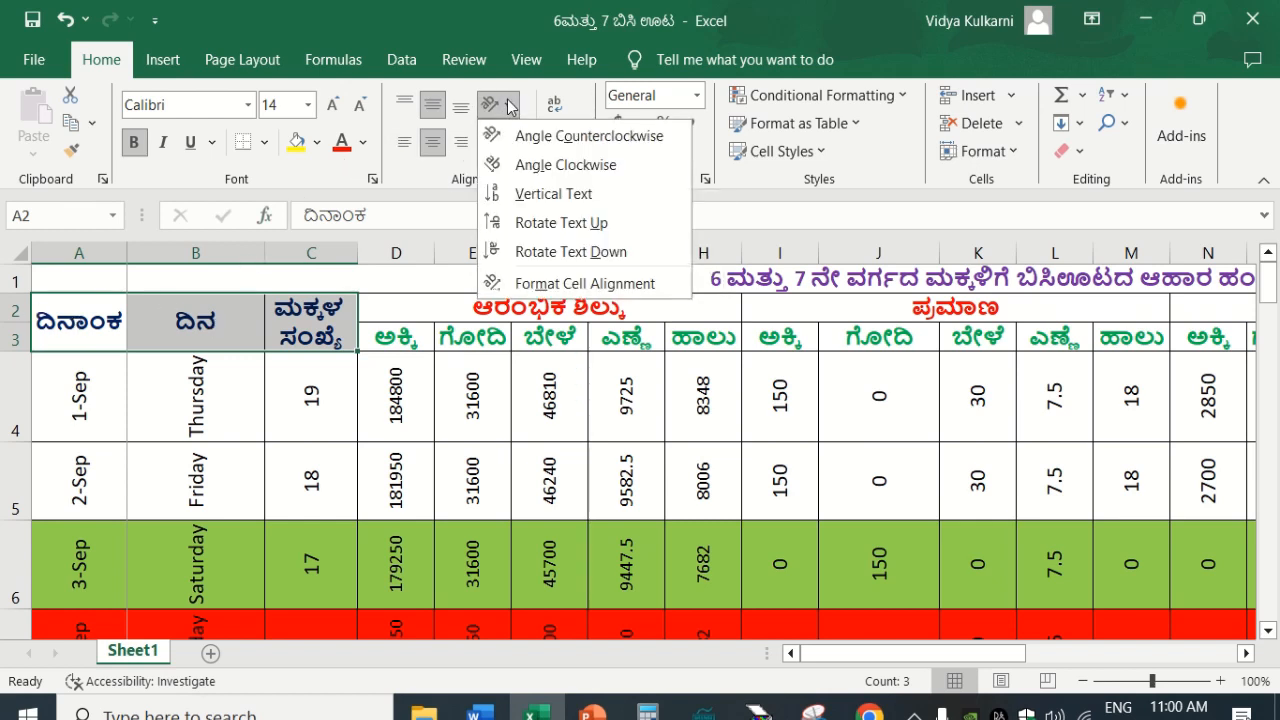
click(551, 223)
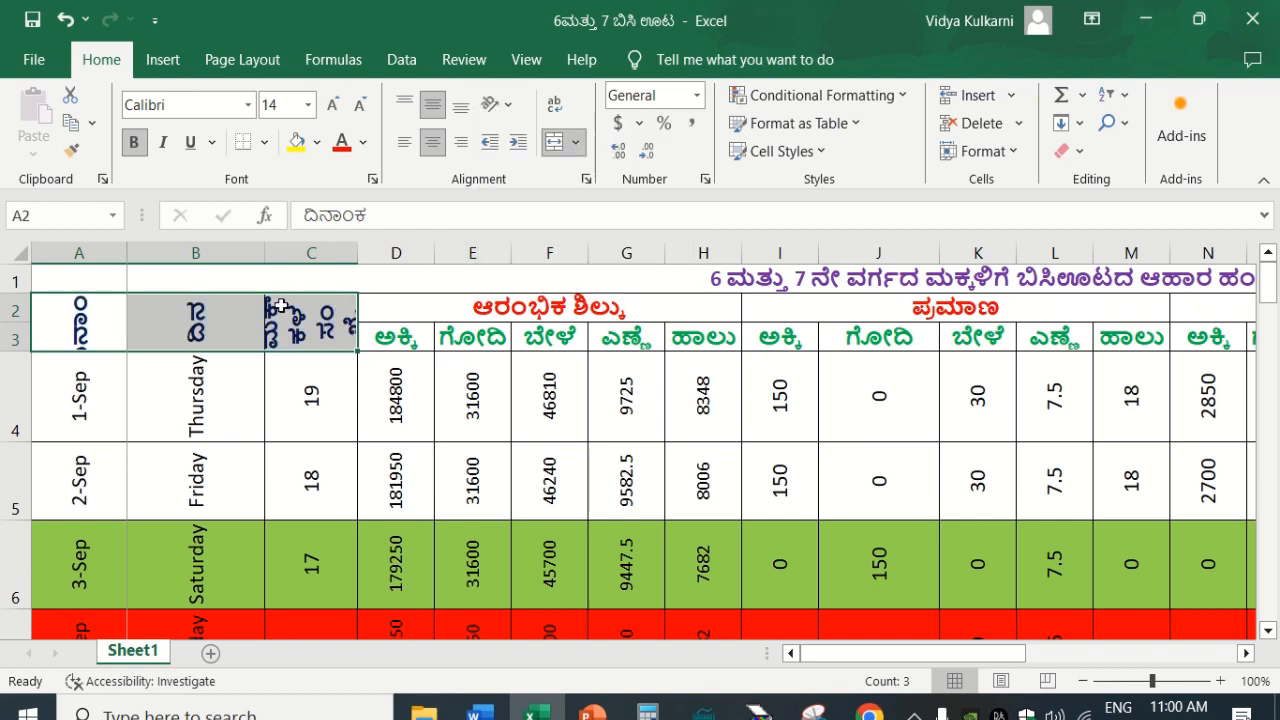
- Rotate the text up in the food item sub-headings of row 3, from D3 to AB3
drag(389, 338, 428, 395)
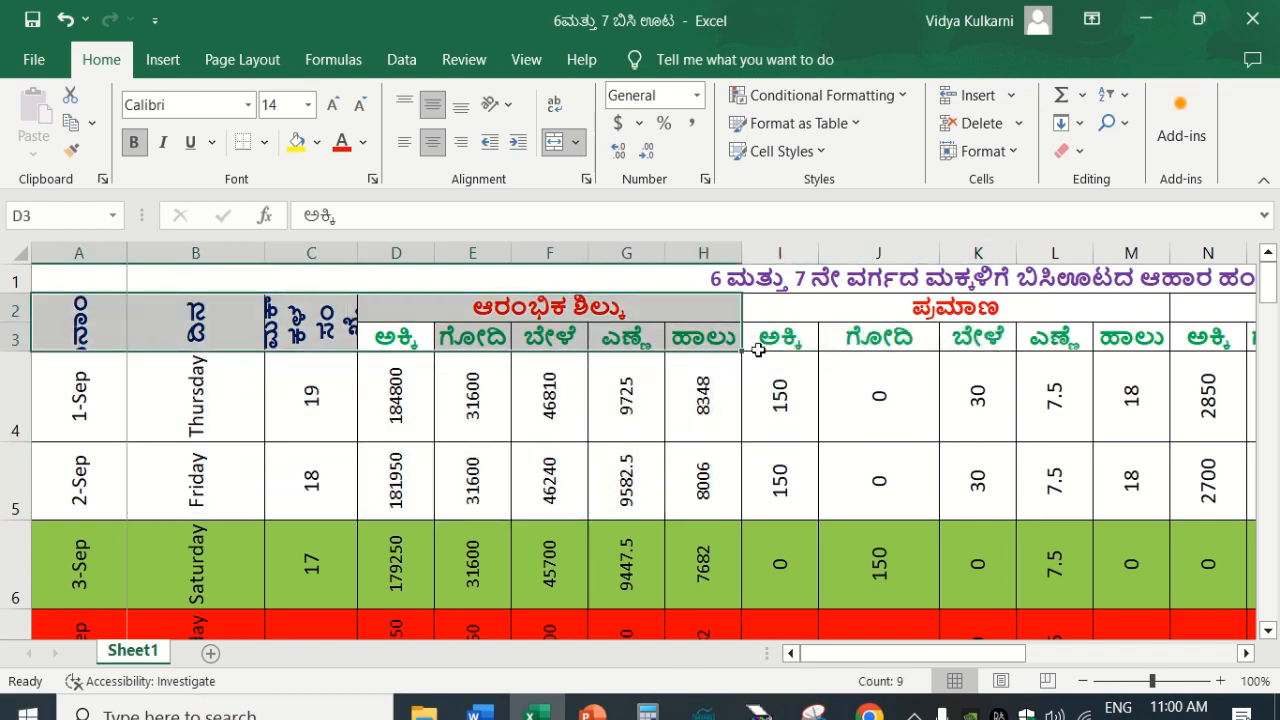
click(395, 338)
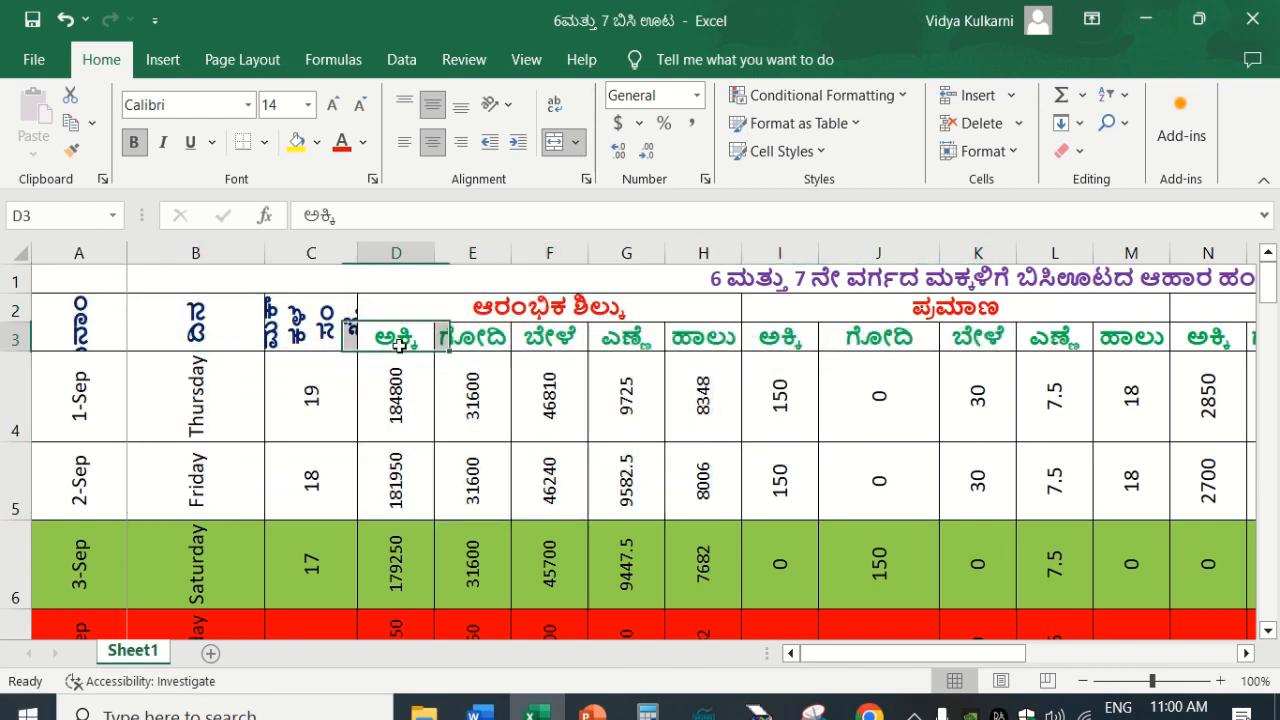
drag(395, 338, 1174, 341)
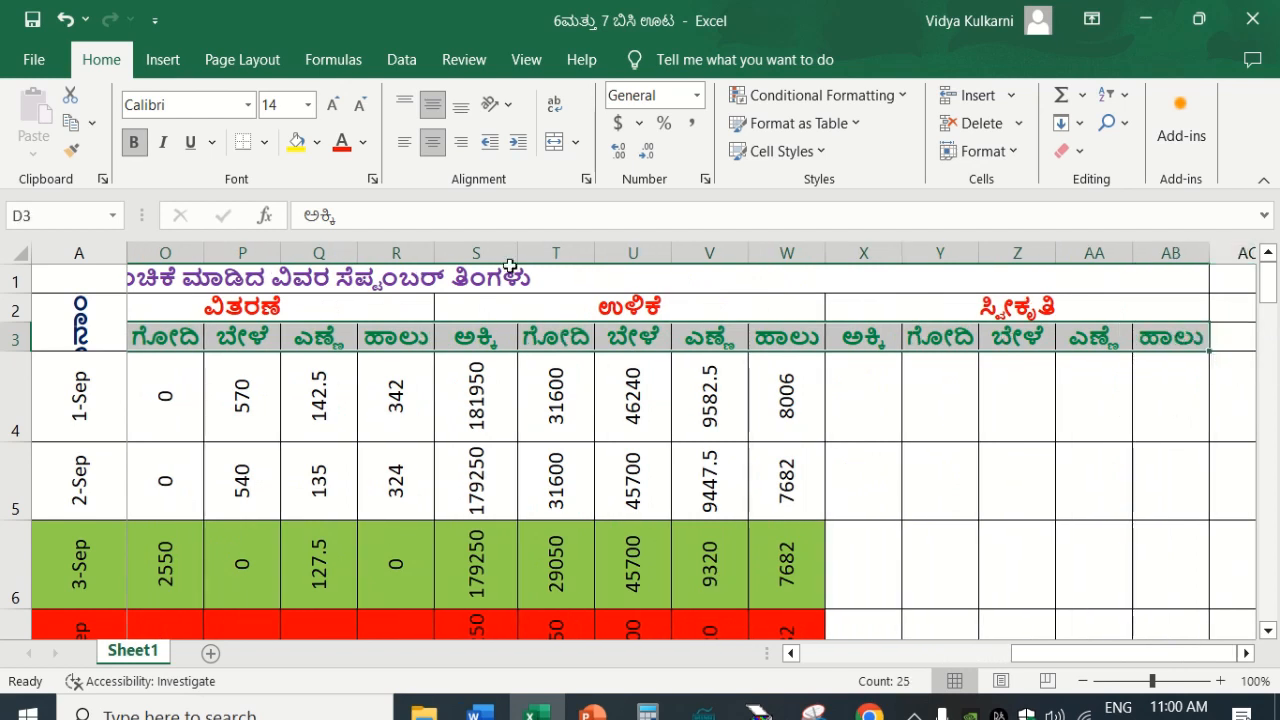
click(510, 105)
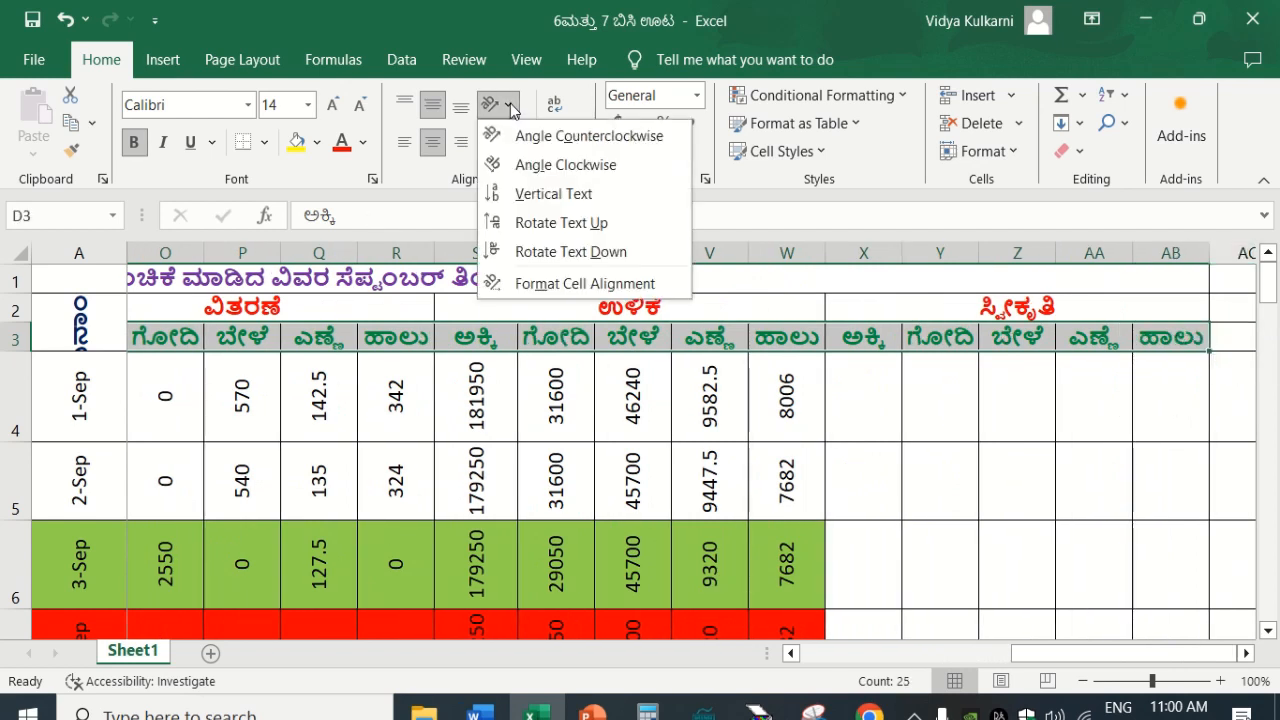
click(541, 224)
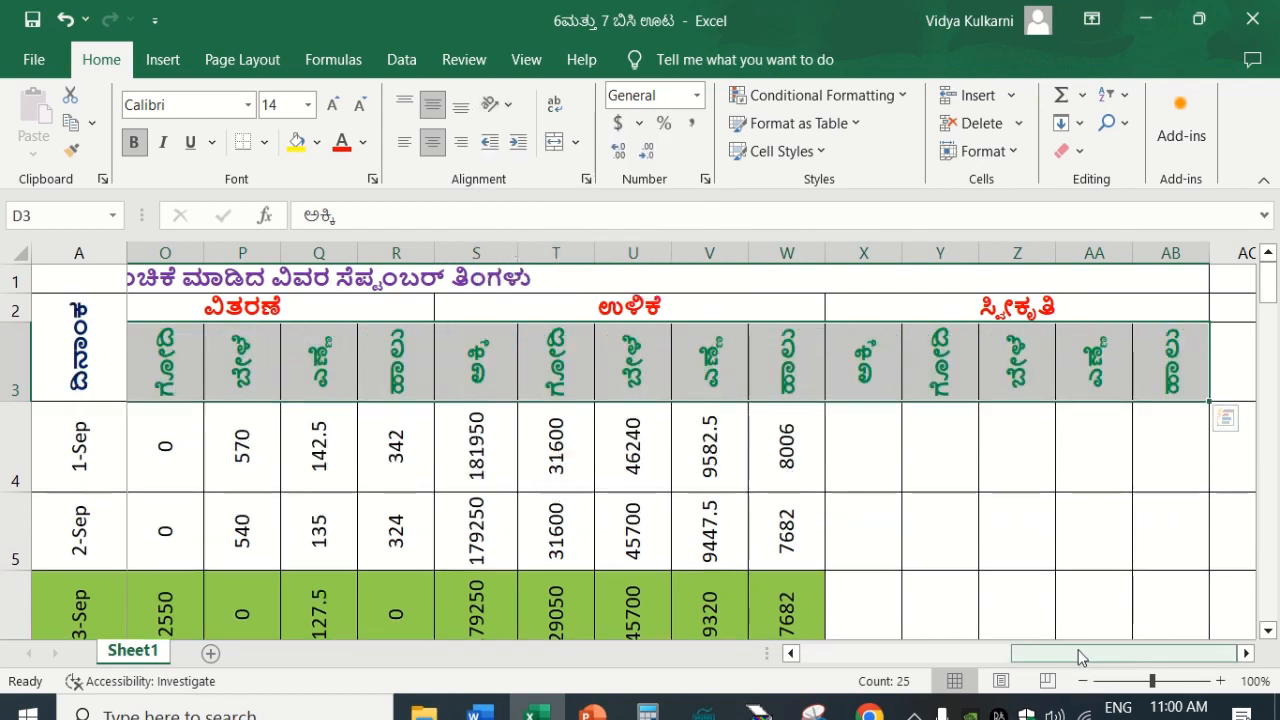
- AutoFit the row heights and column widths of the table from the header row through the totals row, A2:AB34
drag(1080, 655, 869, 655)
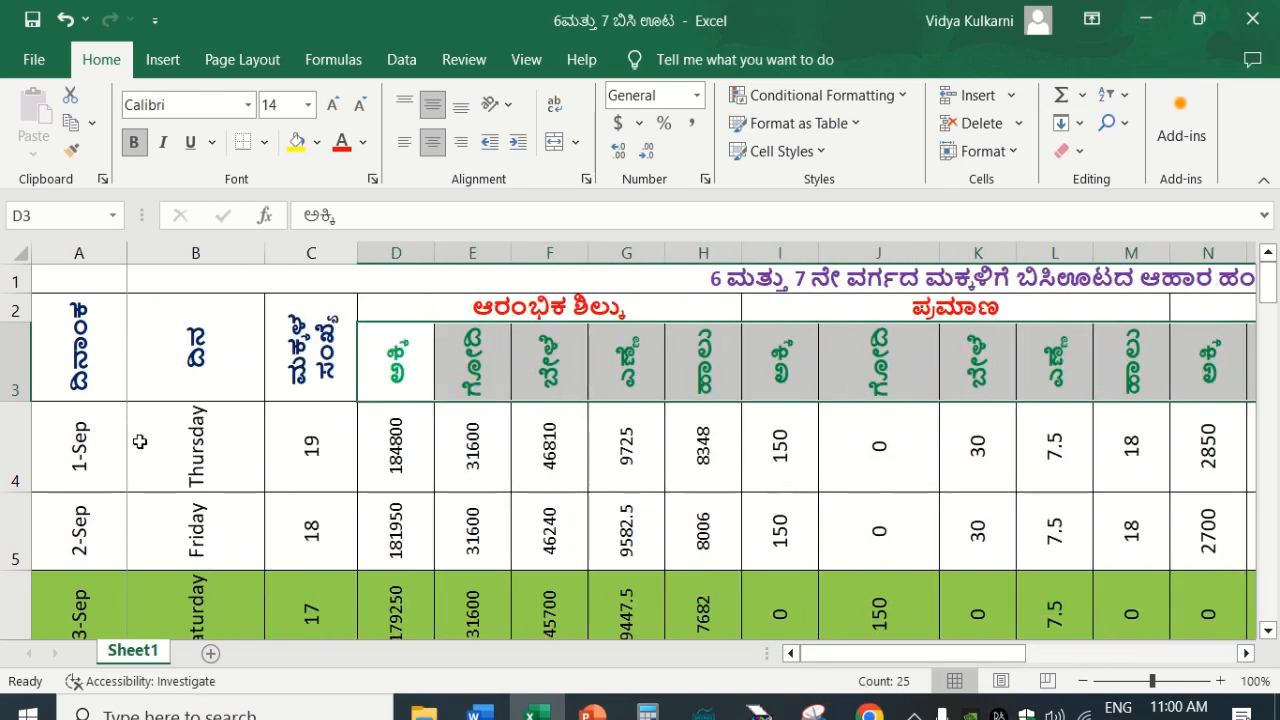
click(26, 711)
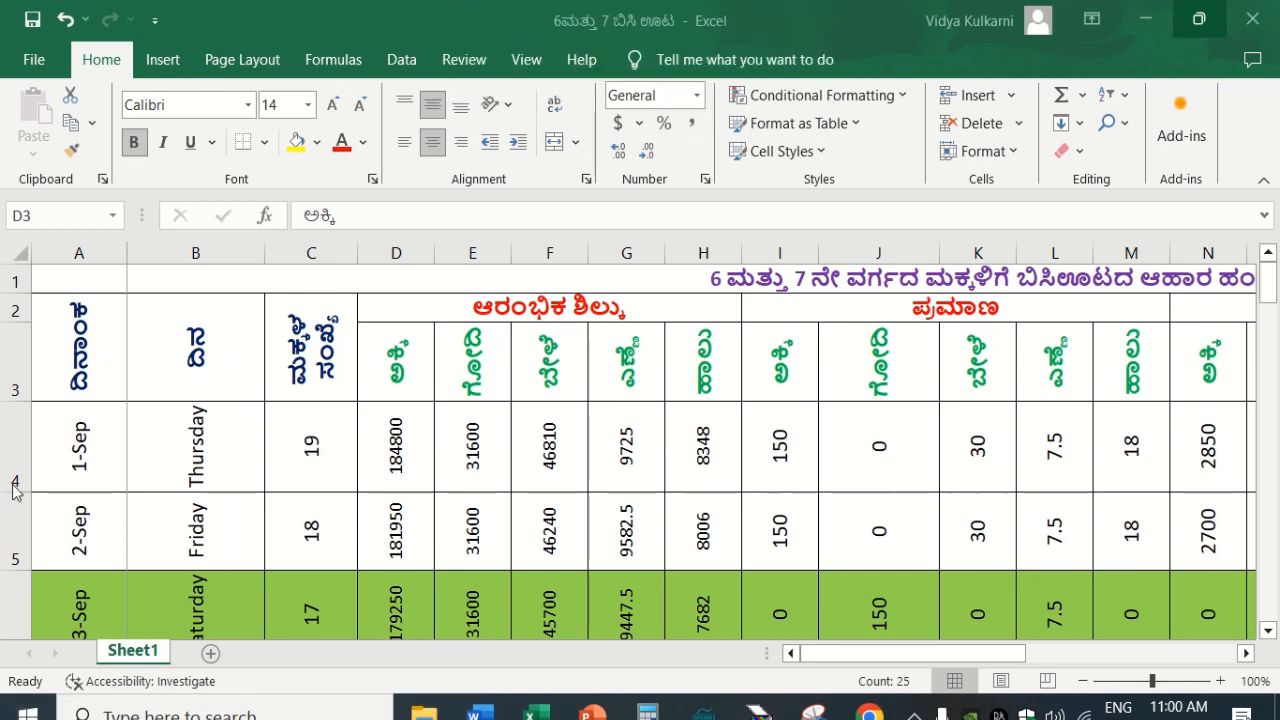
click(73, 458)
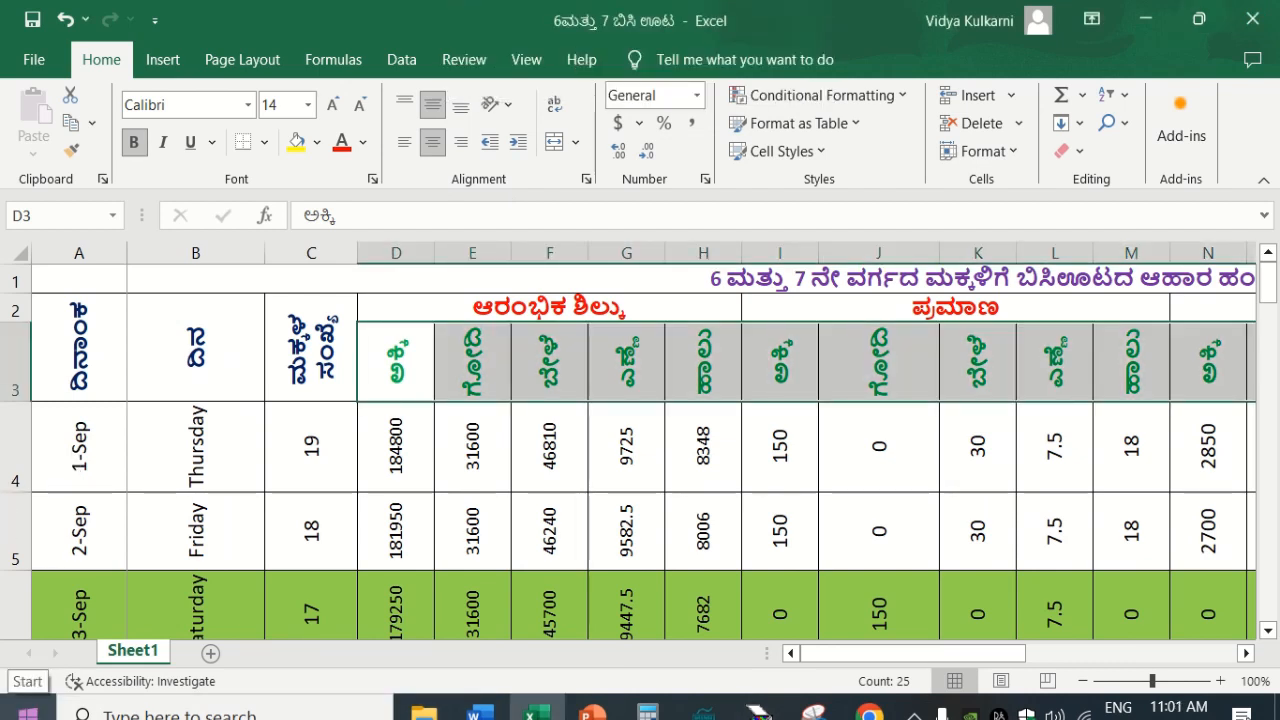
drag(58, 344, 1043, 445)
drag(1173, 529, 940, 572)
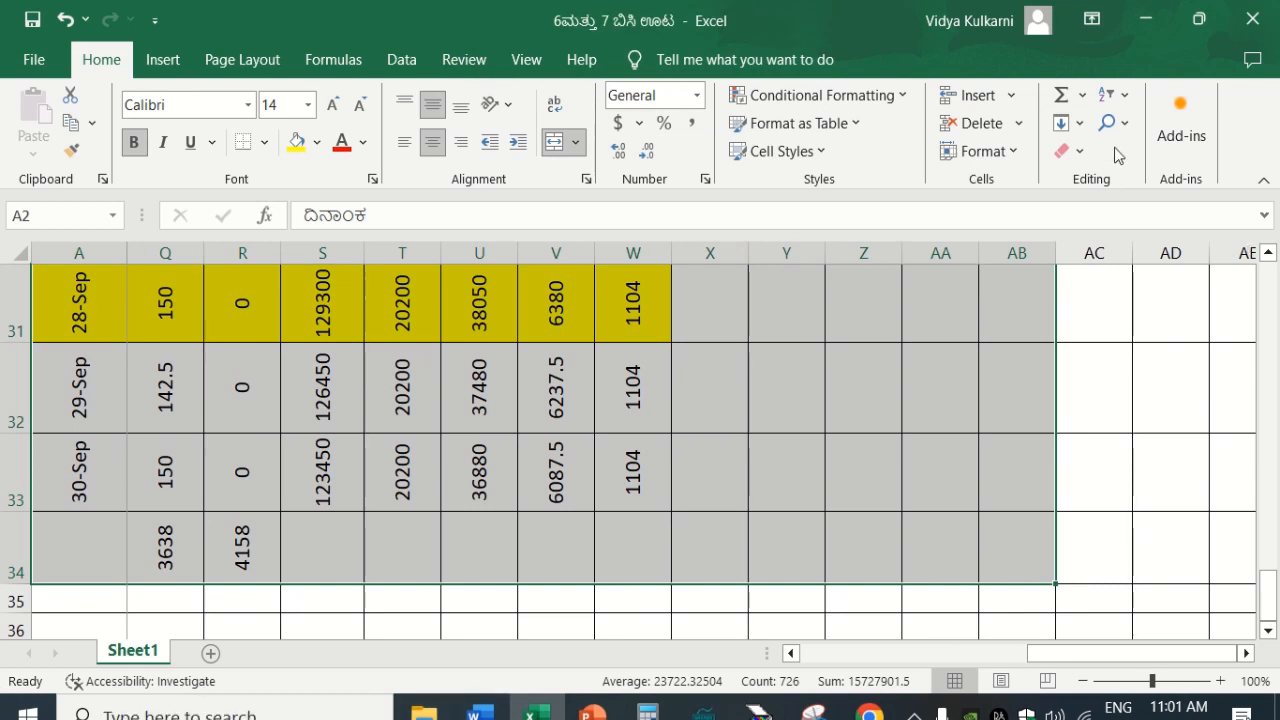
click(1014, 155)
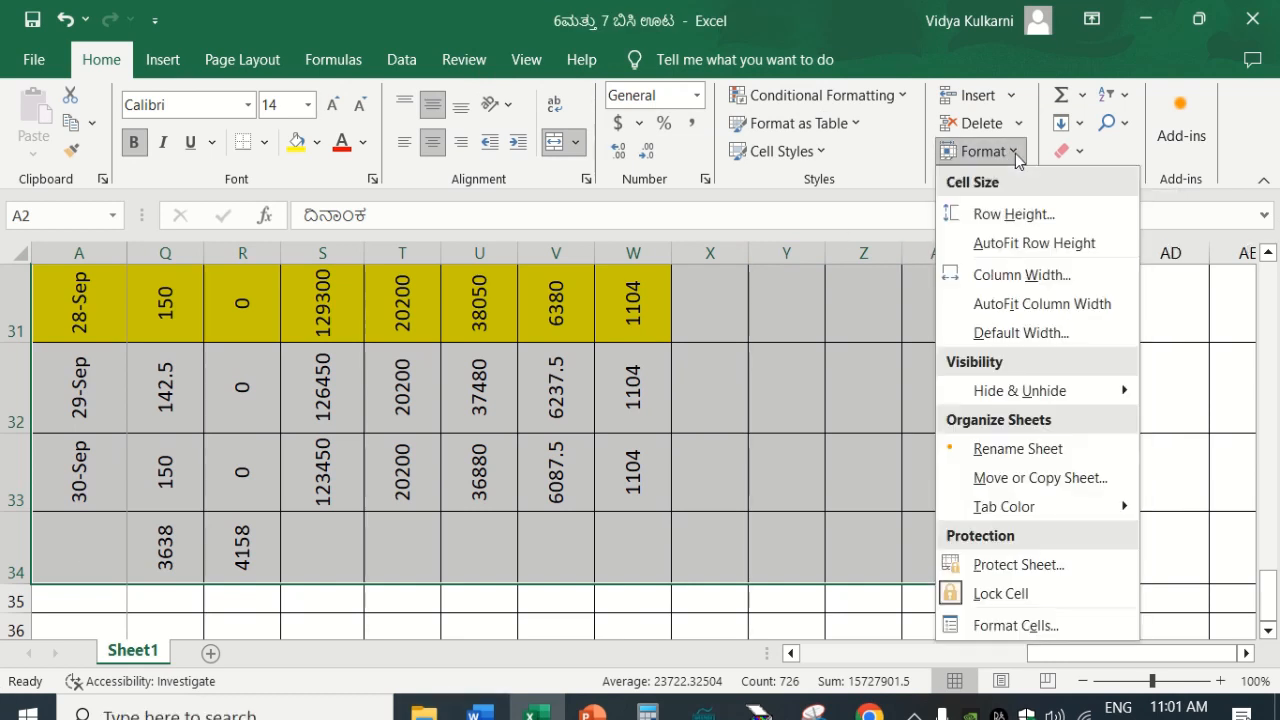
click(1047, 250)
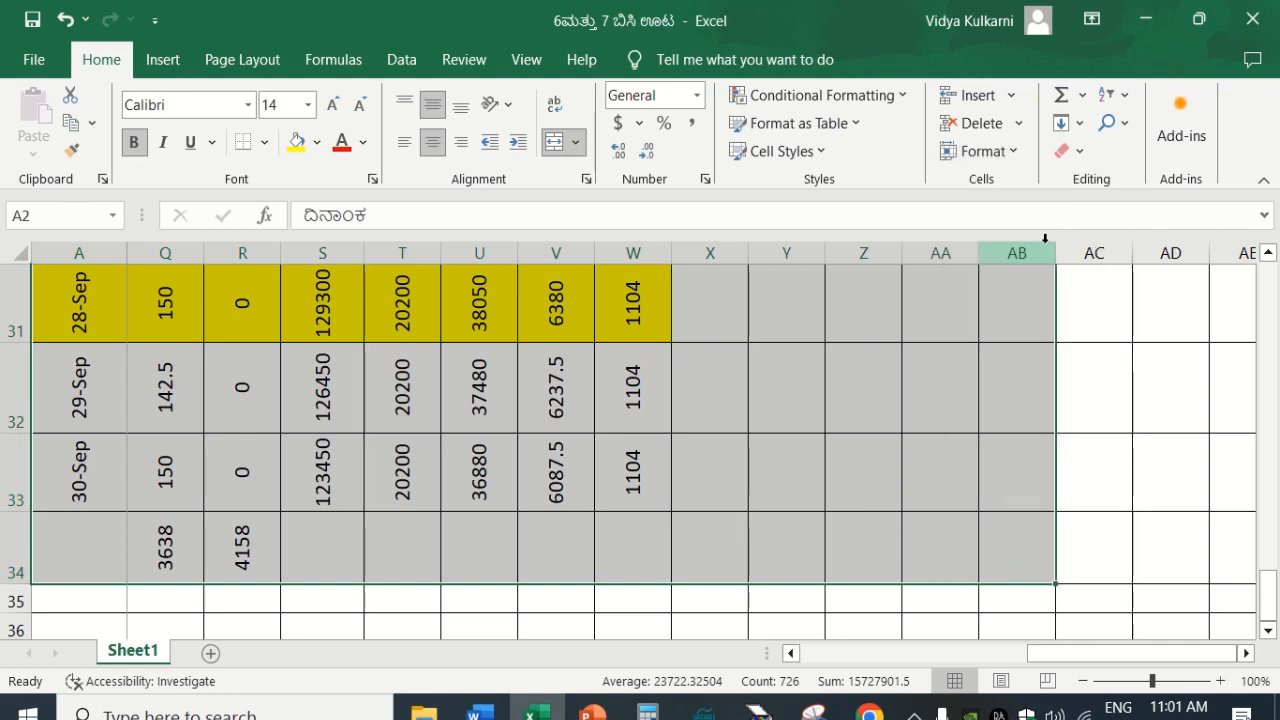
click(1003, 152)
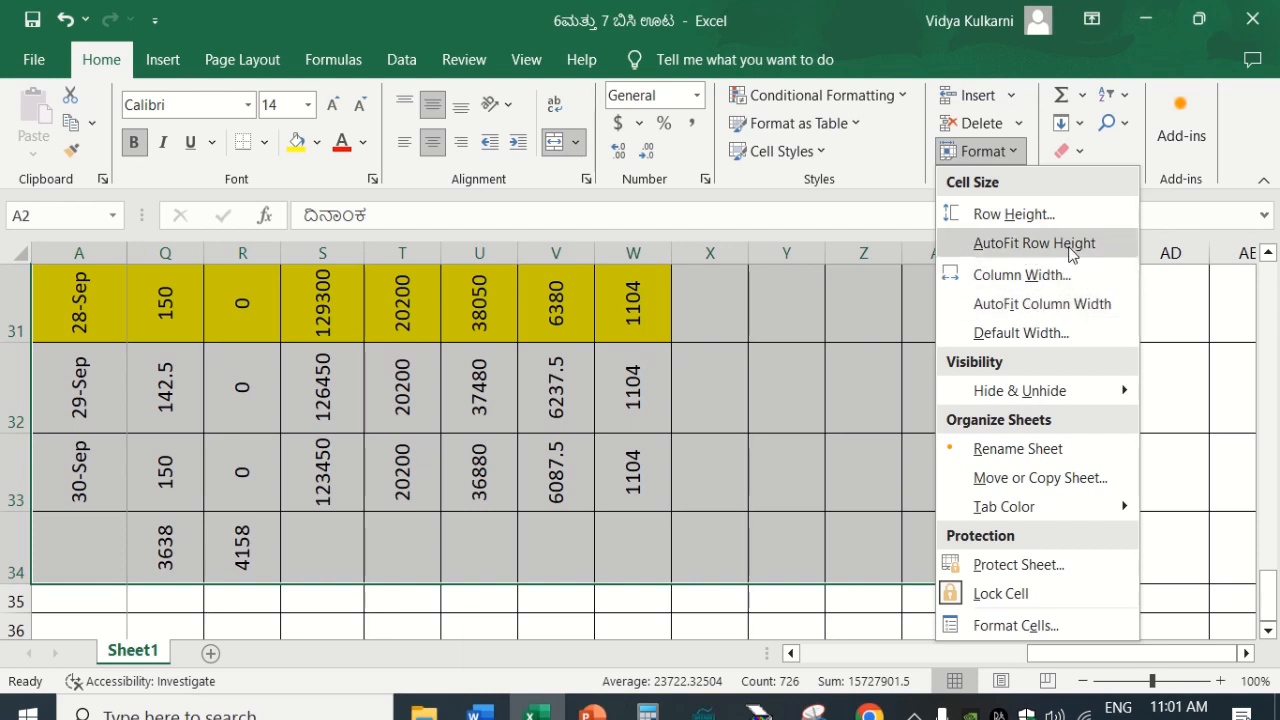
click(1064, 310)
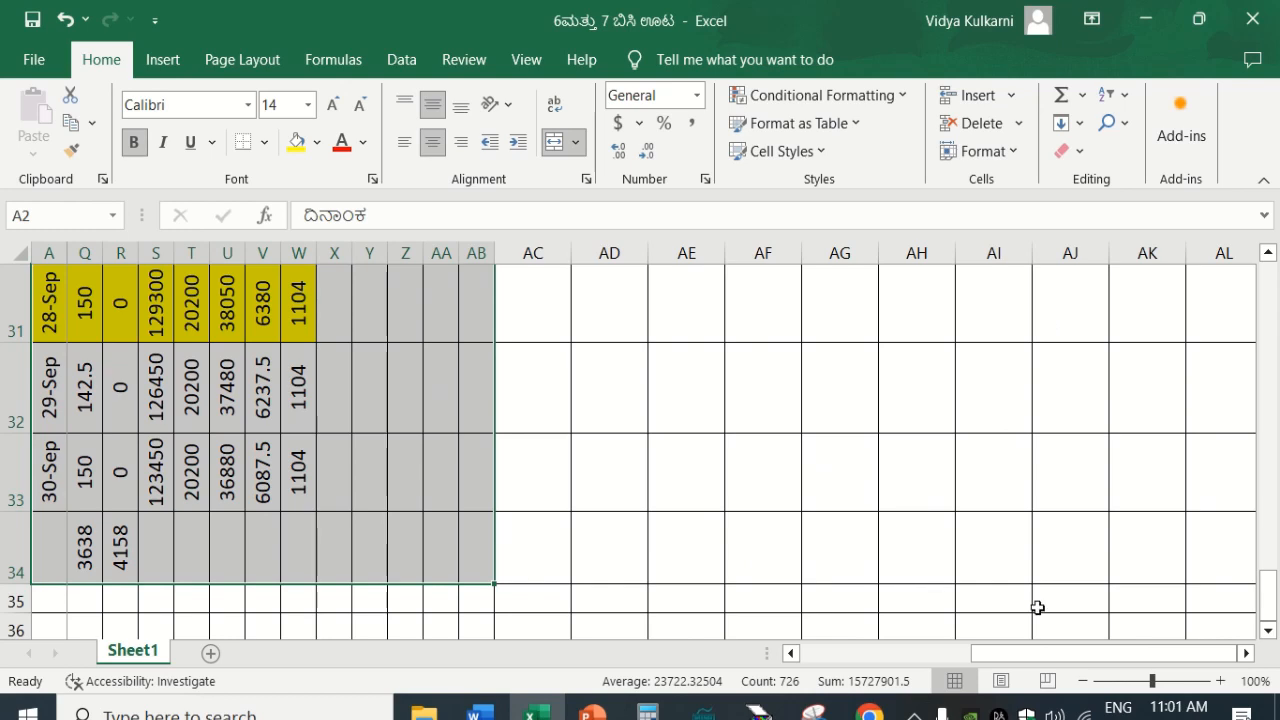
- Narrow the pupil-count column C to slightly less than the width of column B
drag(1075, 656, 834, 654)
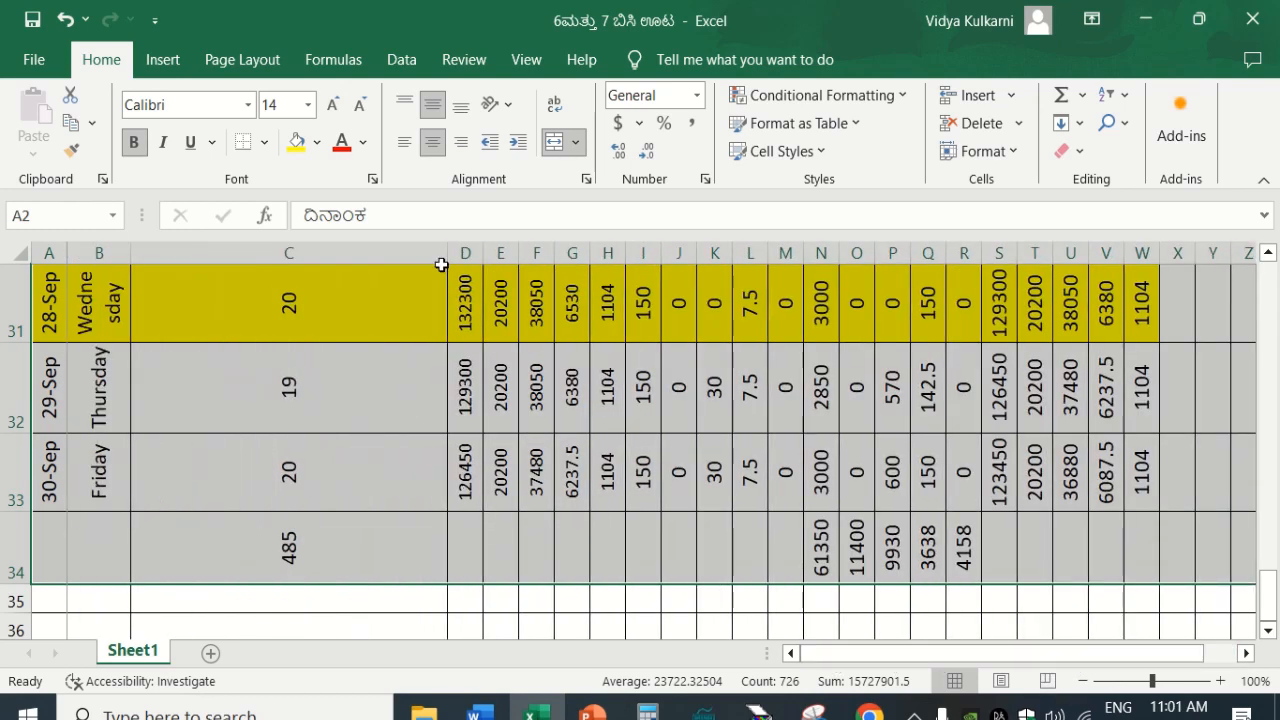
drag(449, 254, 190, 258)
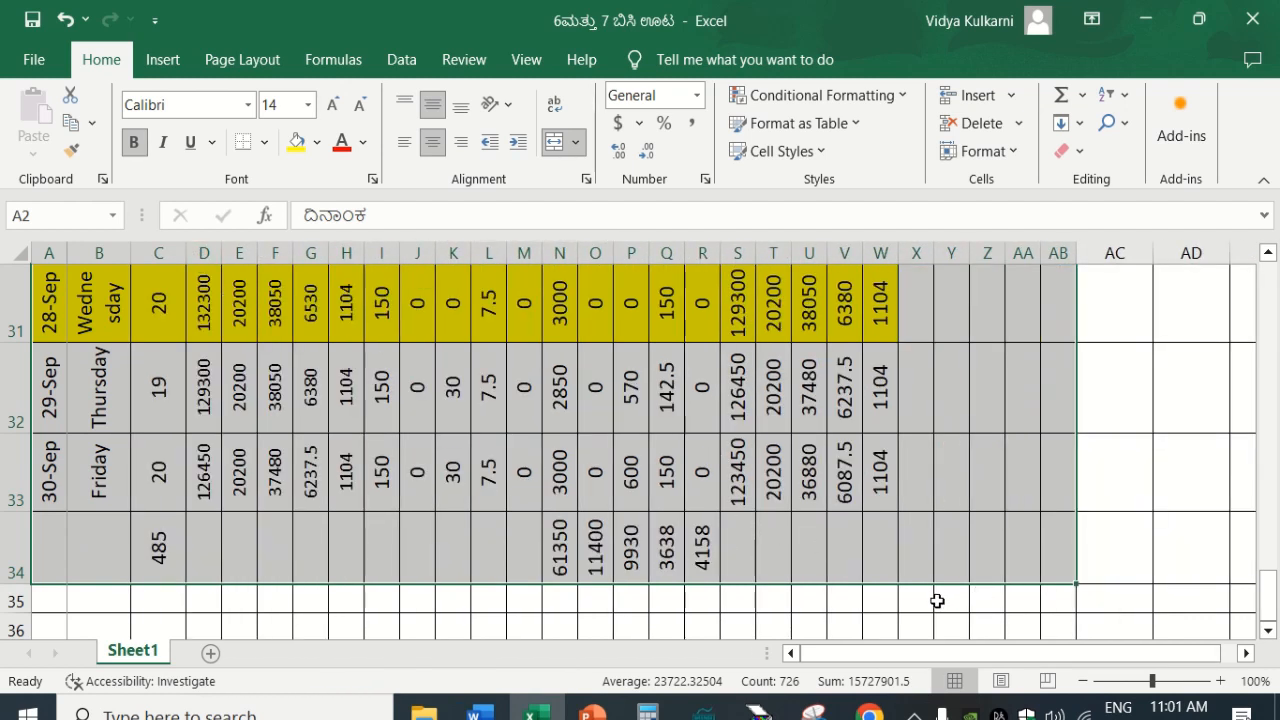
scroll(660, 558, up, 10)
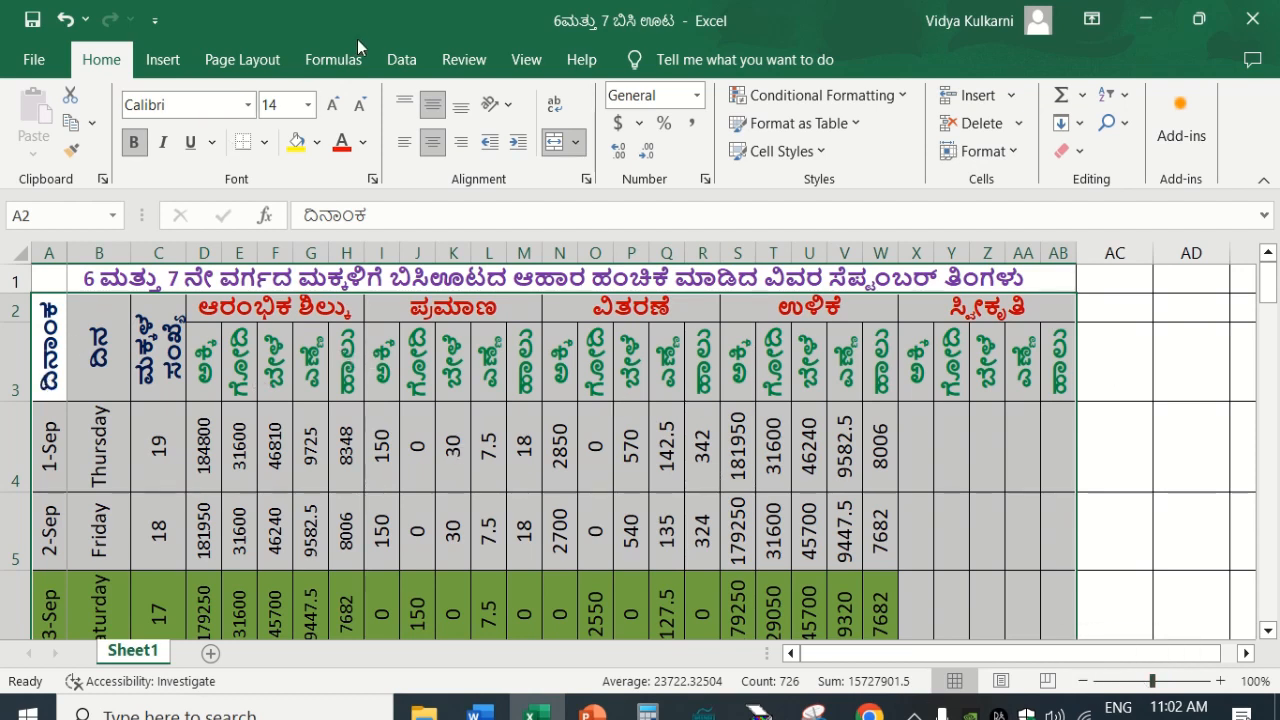
- Set the whole table including its title row, A1:AB34, as the print area
click(50, 281)
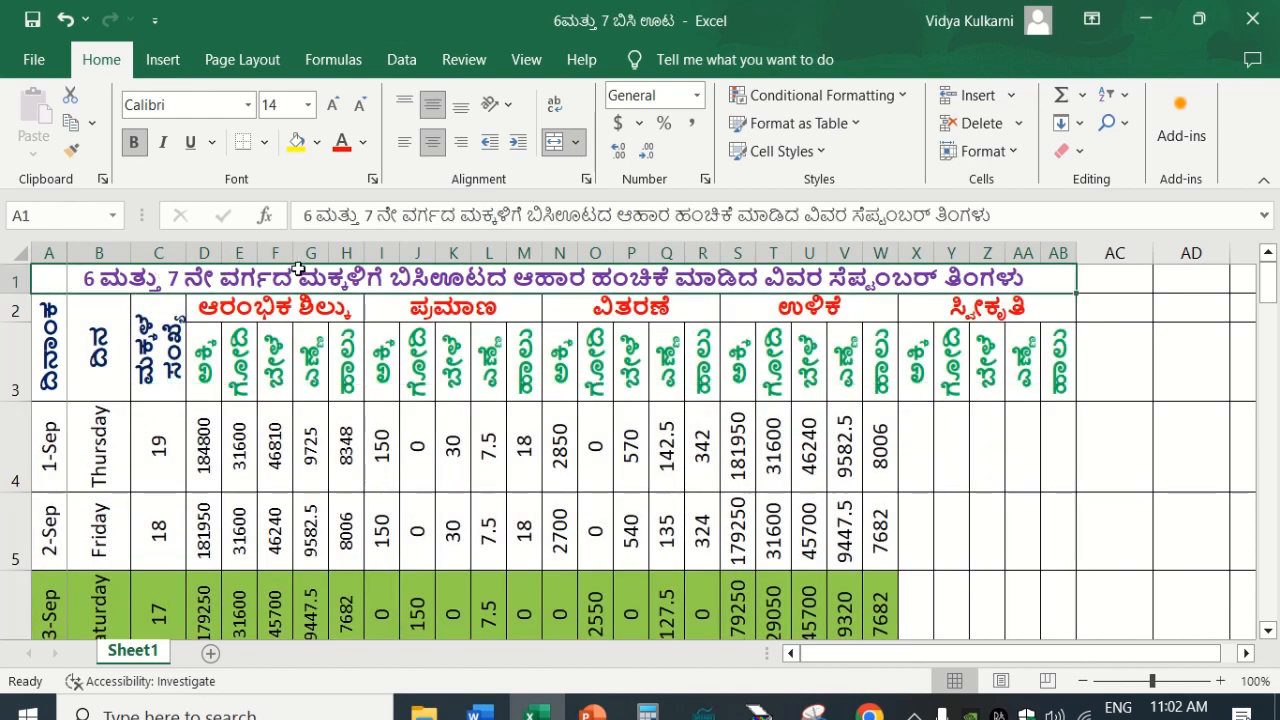
mouse_move(52, 281)
mouse_down()
mouse_move(78, 344)
mouse_move(381, 558)
mouse_move(407, 605)
mouse_move(480, 664)
mouse_move(522, 660)
mouse_move(629, 566)
mouse_move(883, 443)
mouse_move(897, 451)
mouse_up()
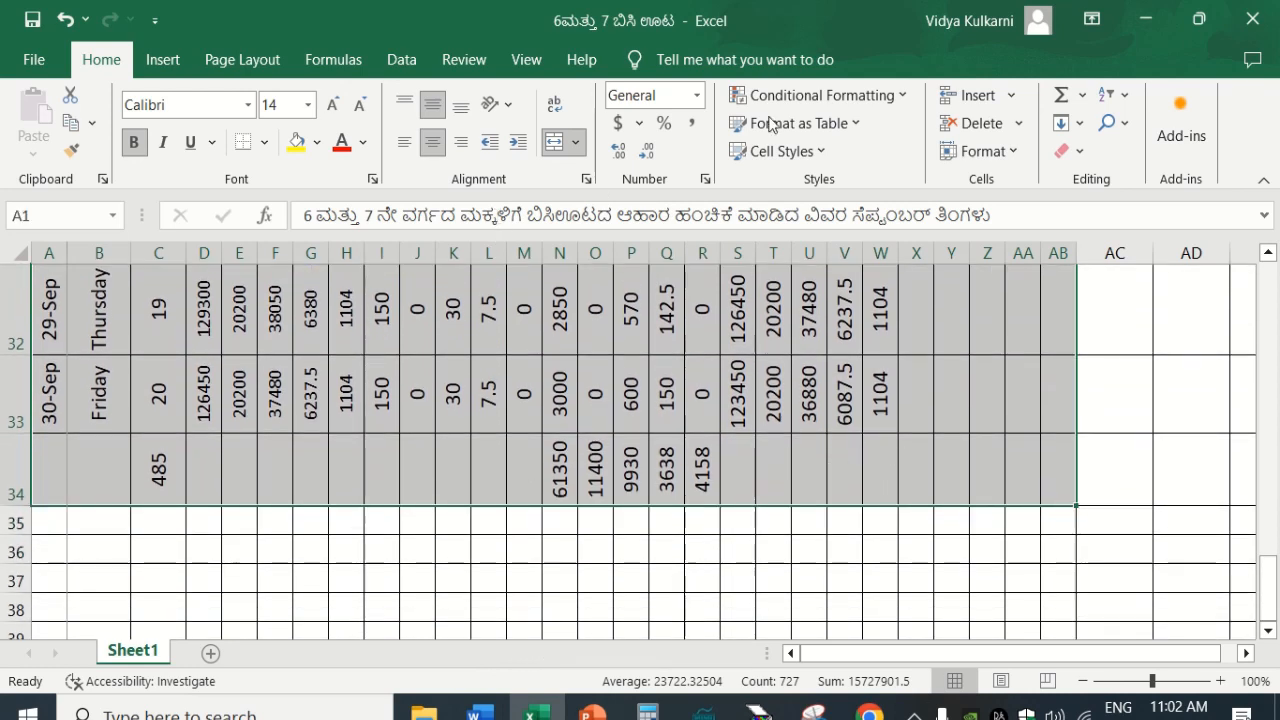
click(259, 62)
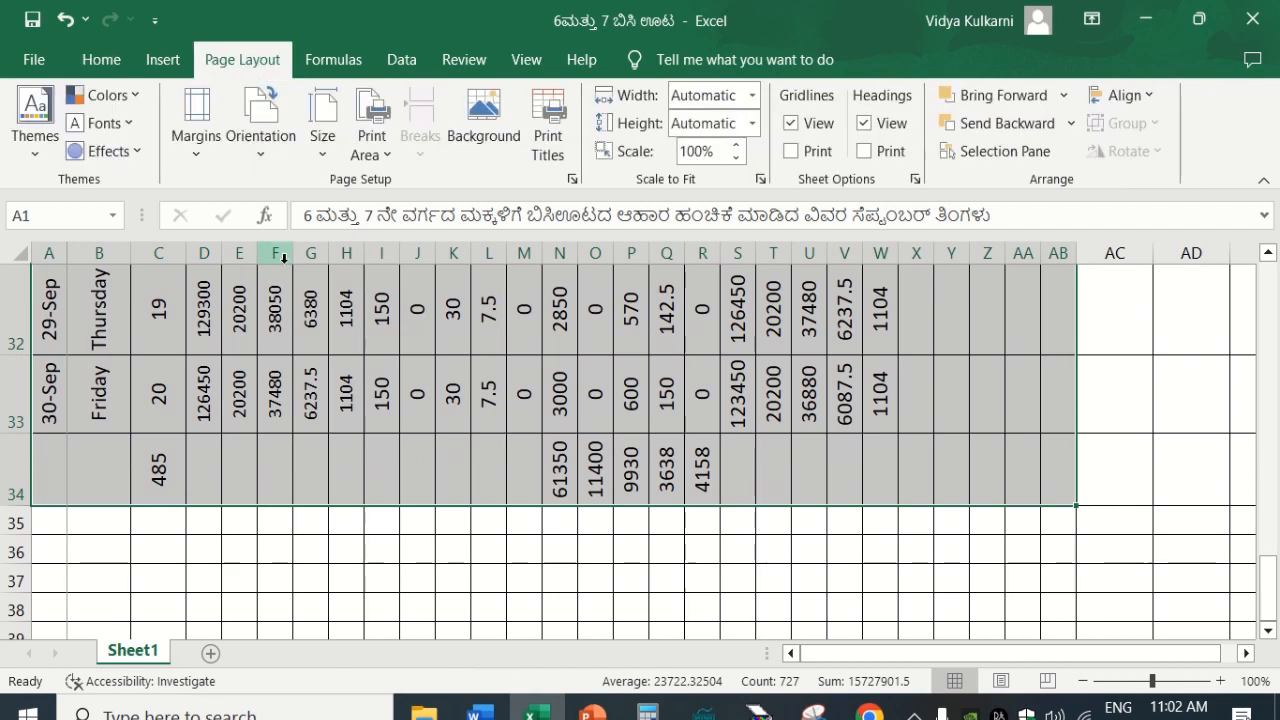
click(389, 156)
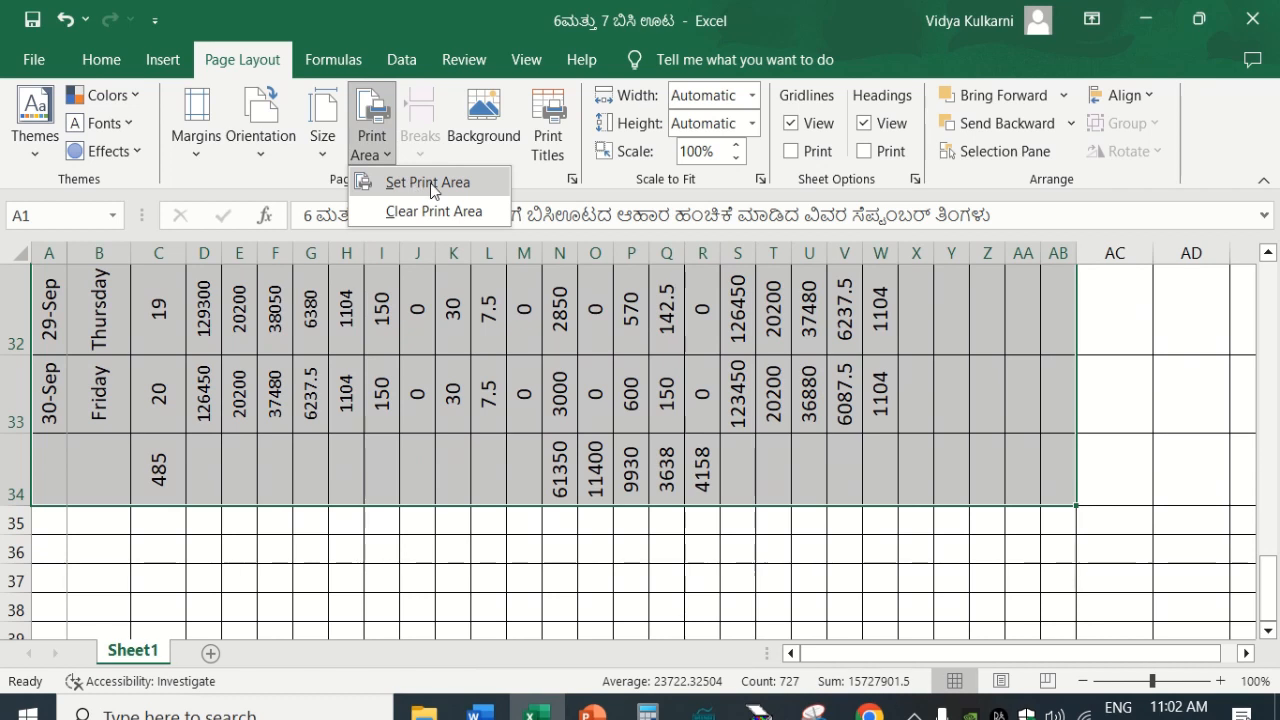
click(427, 183)
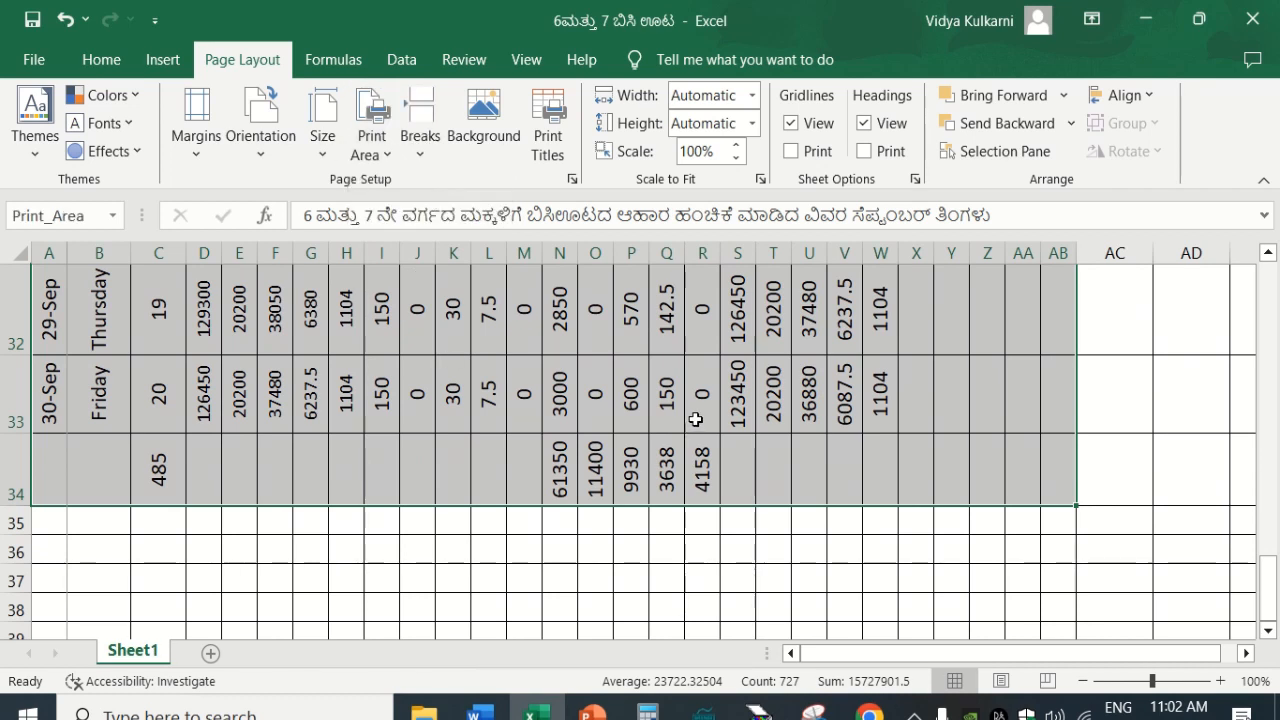
- Set the page orientation of the sheet to Landscape
scroll(930, 532, up, 6)
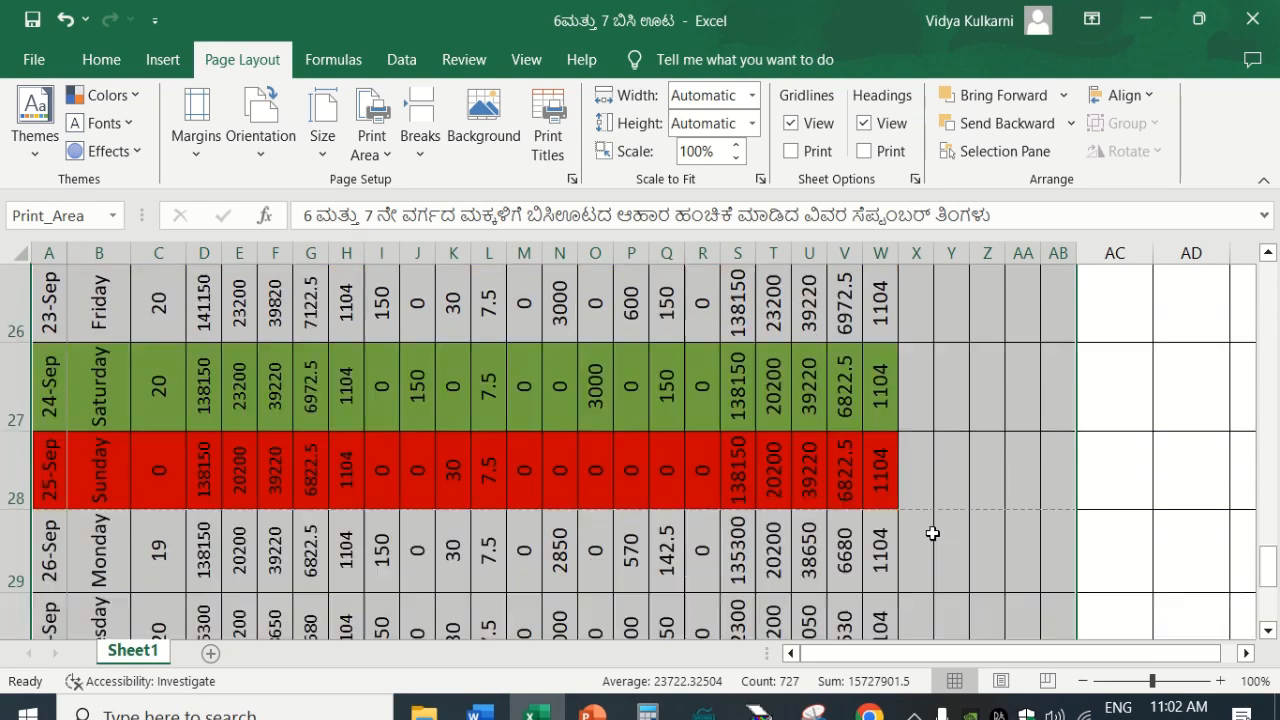
scroll(939, 533, up, 5)
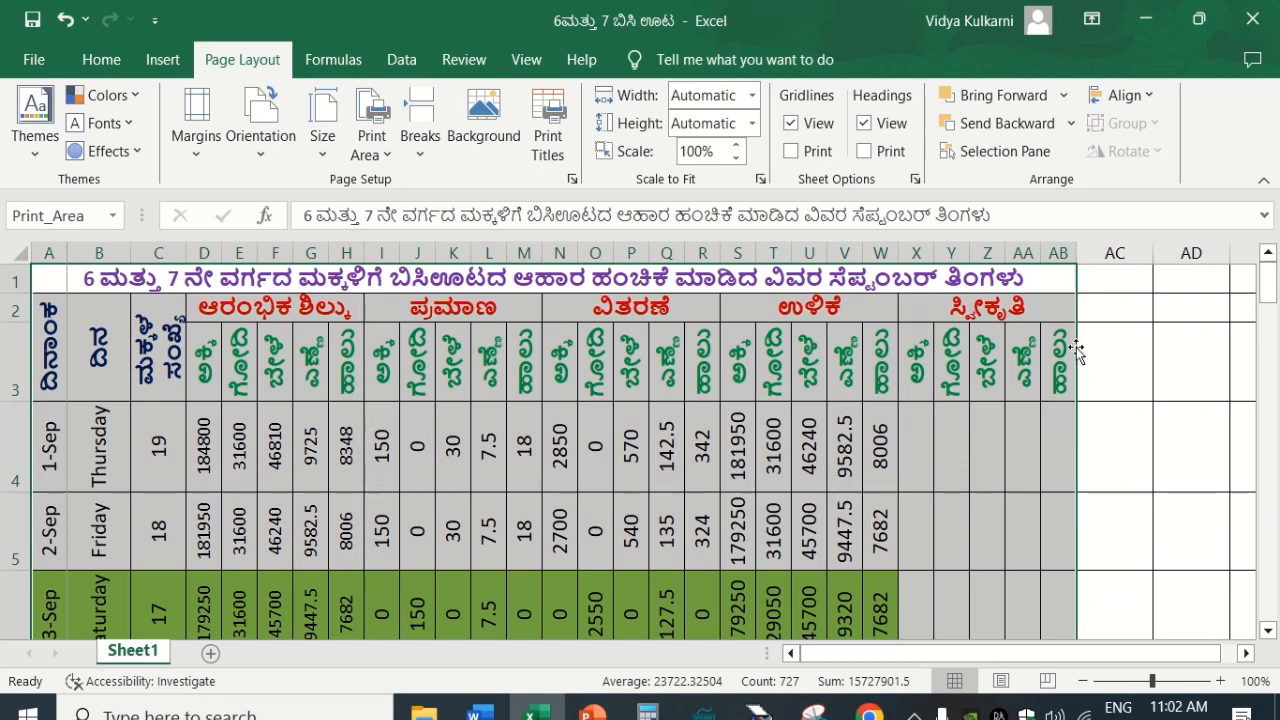
click(256, 155)
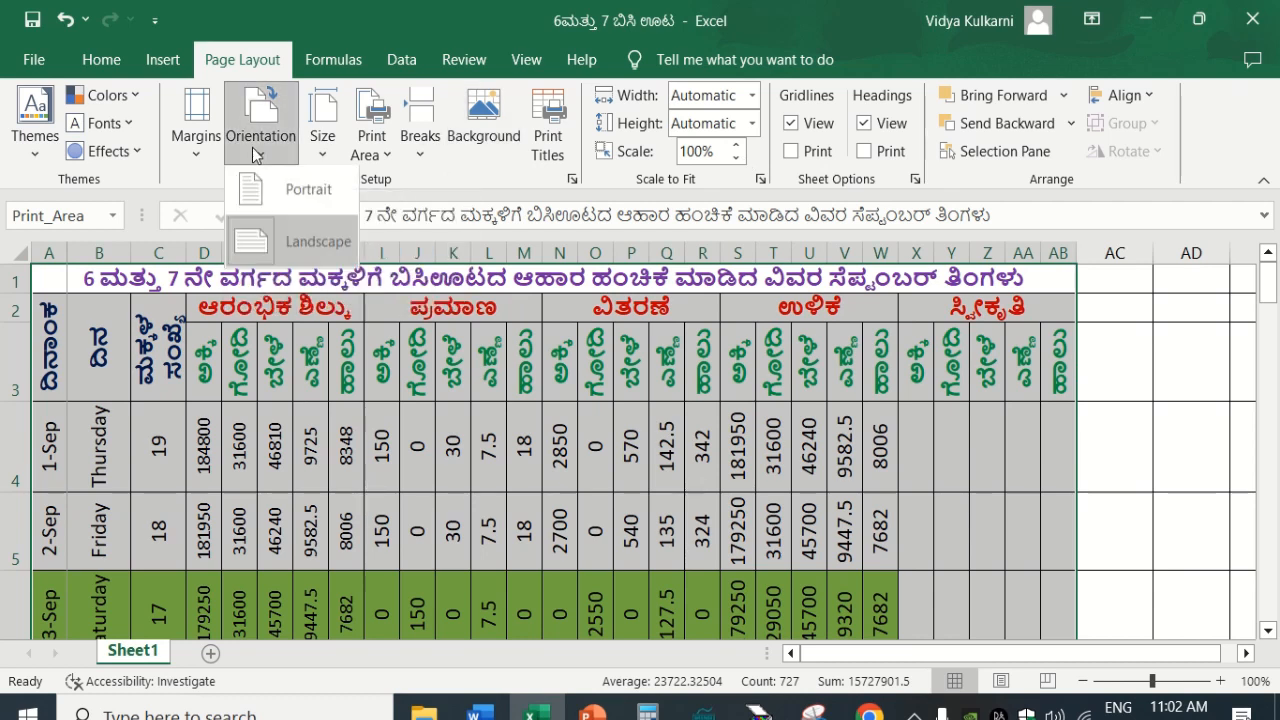
click(312, 250)
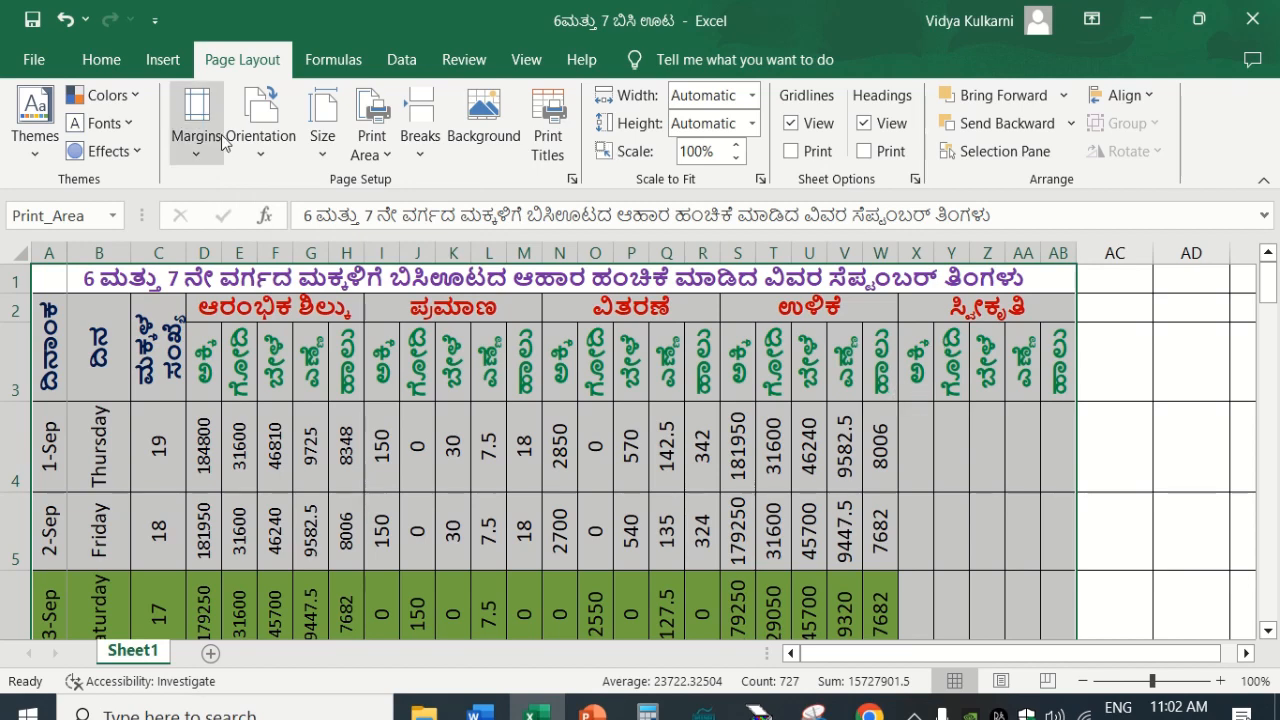
- Set the paper size to A4 and check the first two pages in the print preview
click(322, 135)
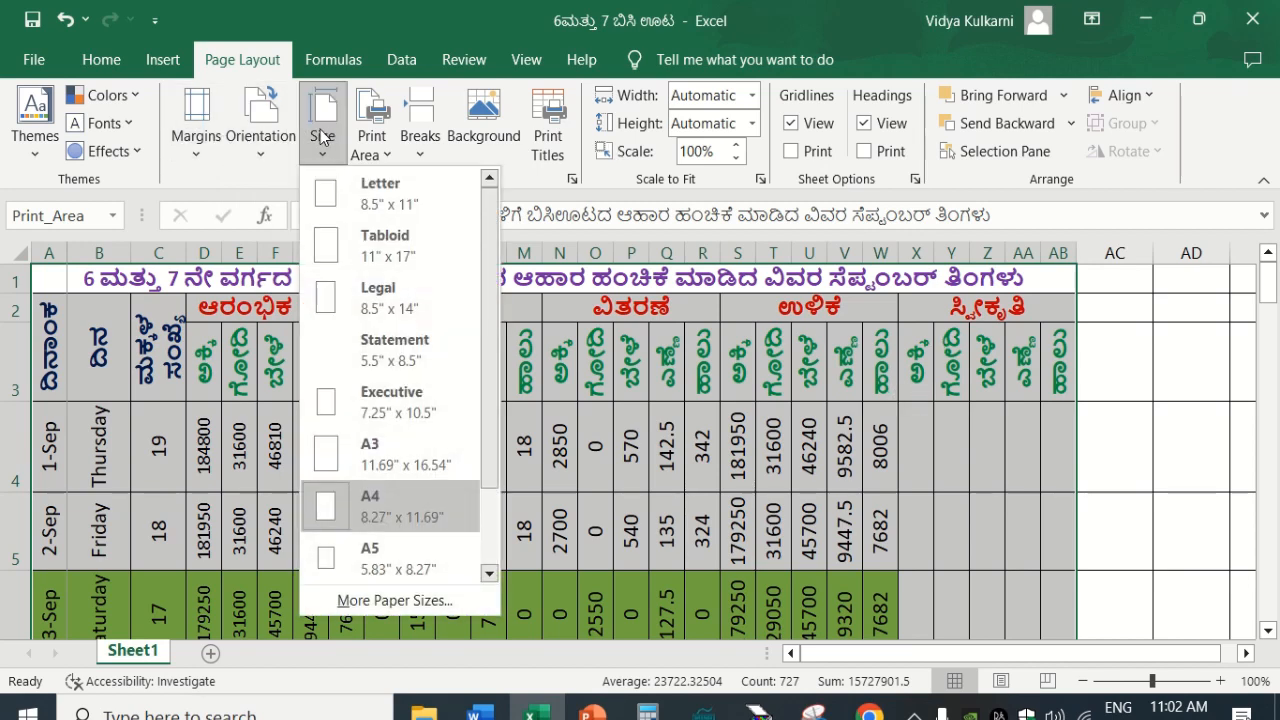
click(390, 516)
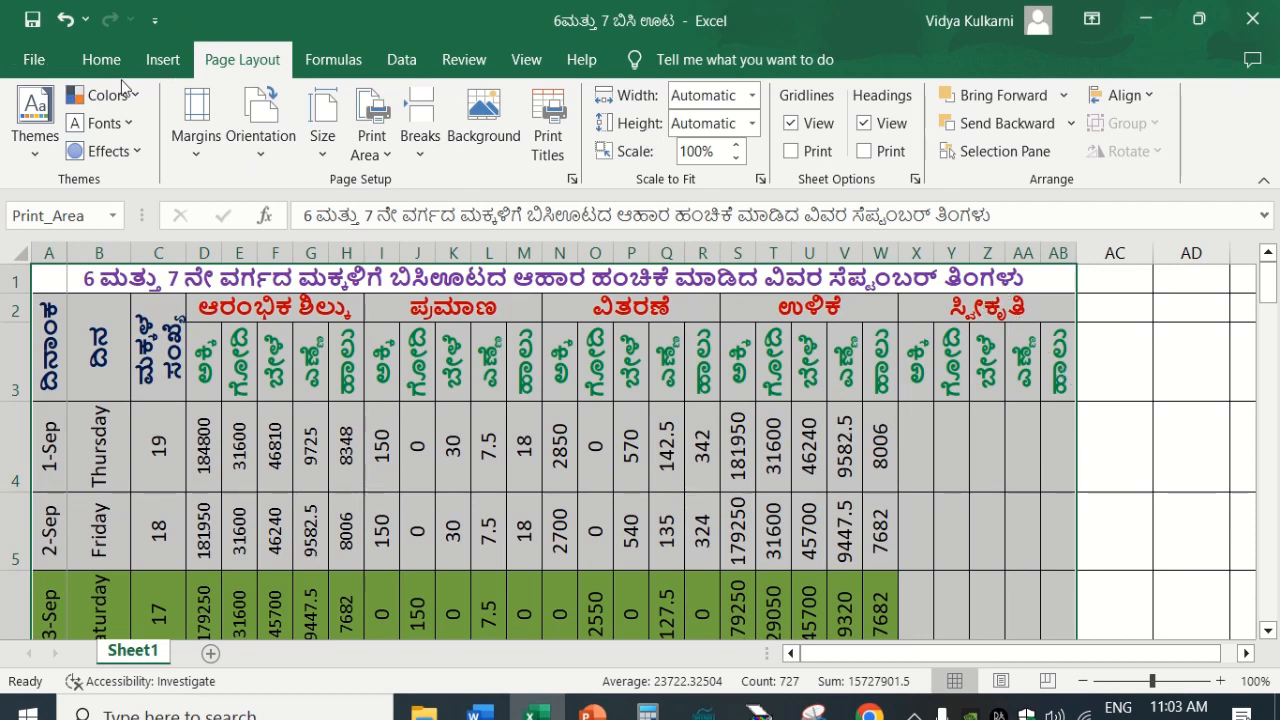
click(35, 65)
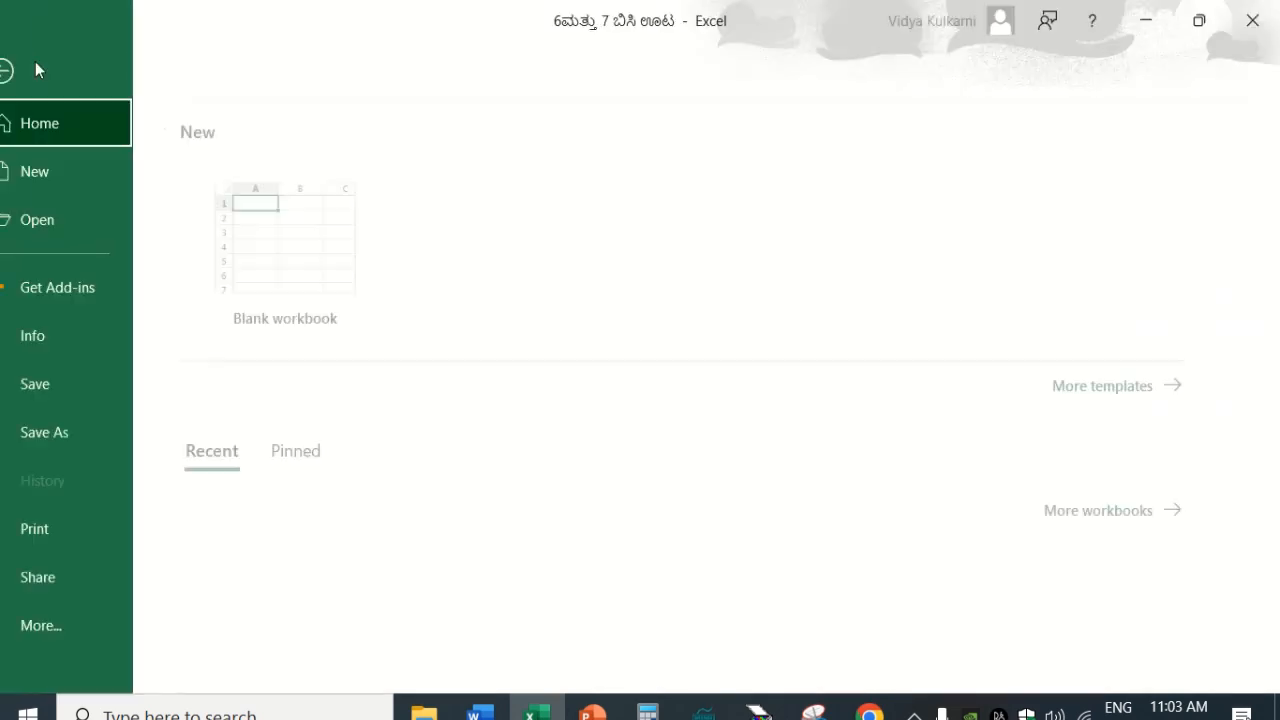
click(83, 528)
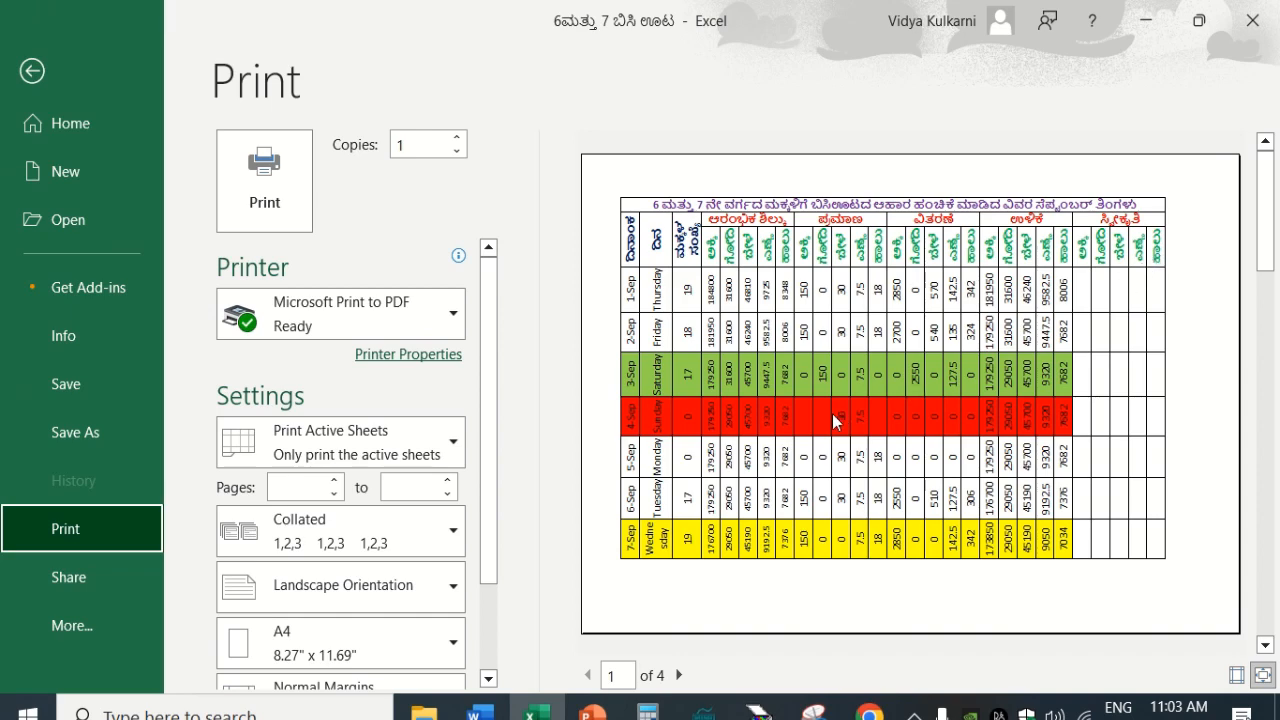
click(679, 675)
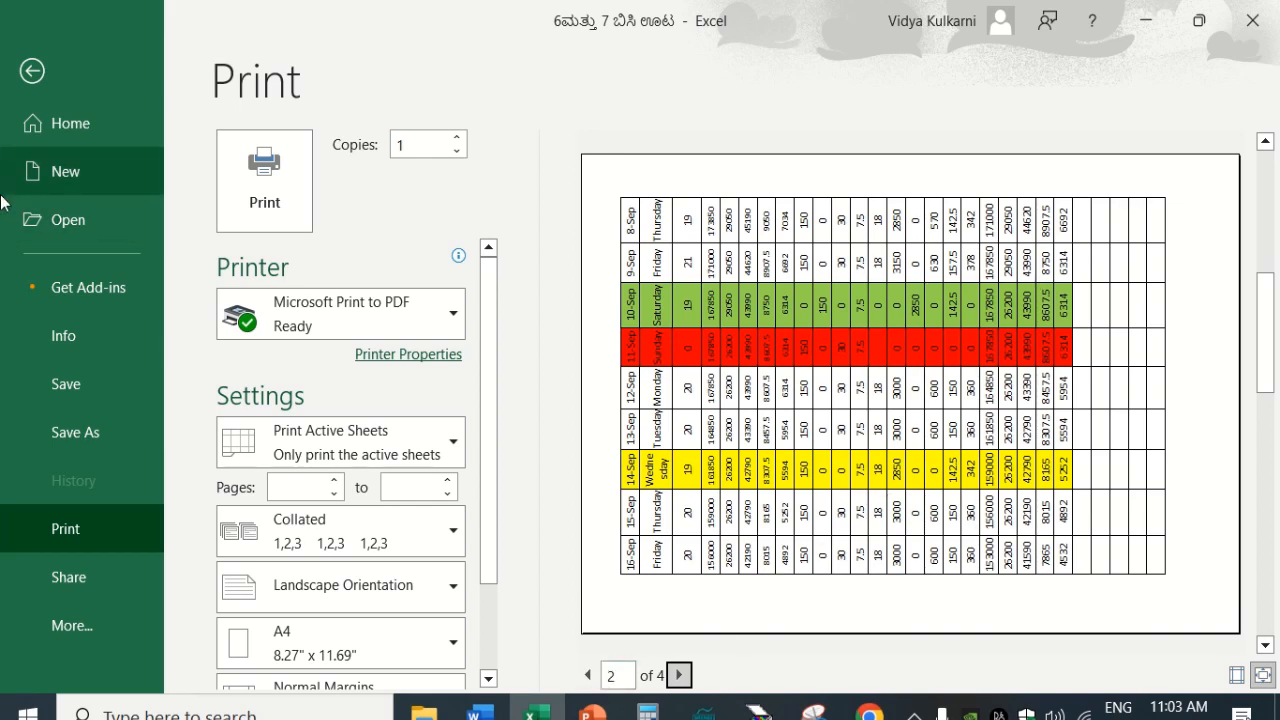
click(32, 71)
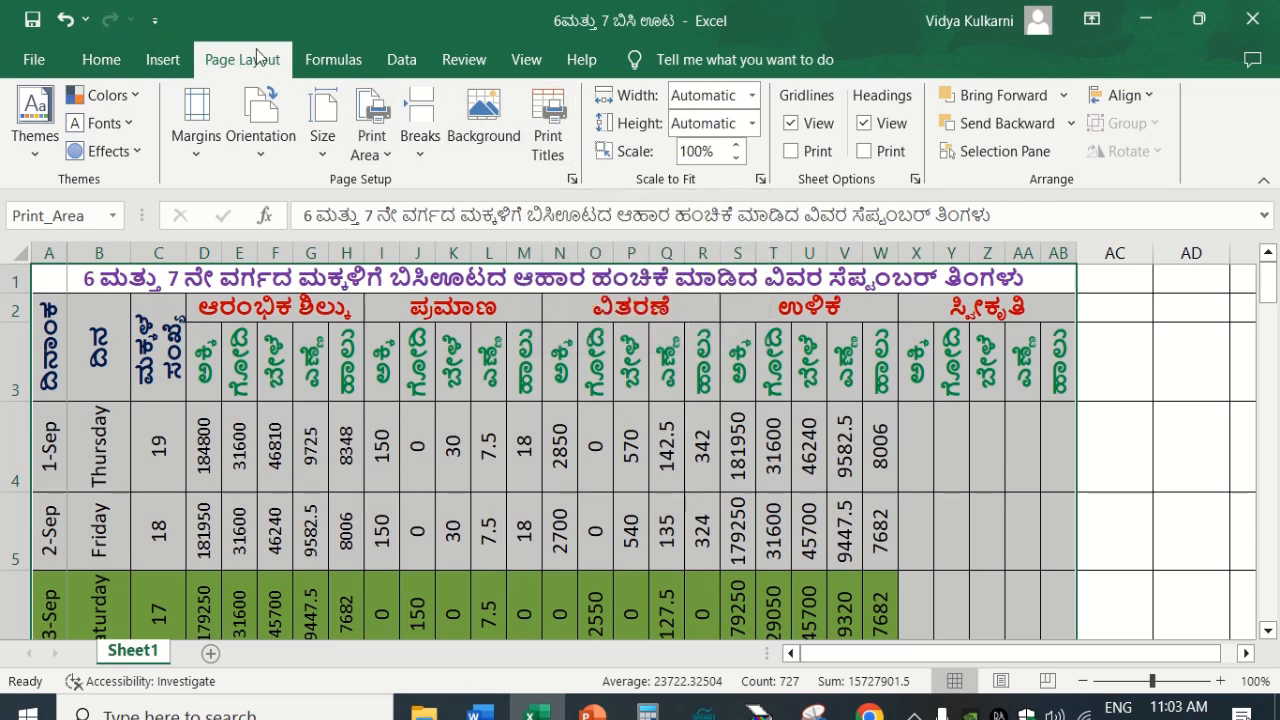
- Set the title and header rows 1 to 3 to repeat at the top of every printed page
click(549, 130)
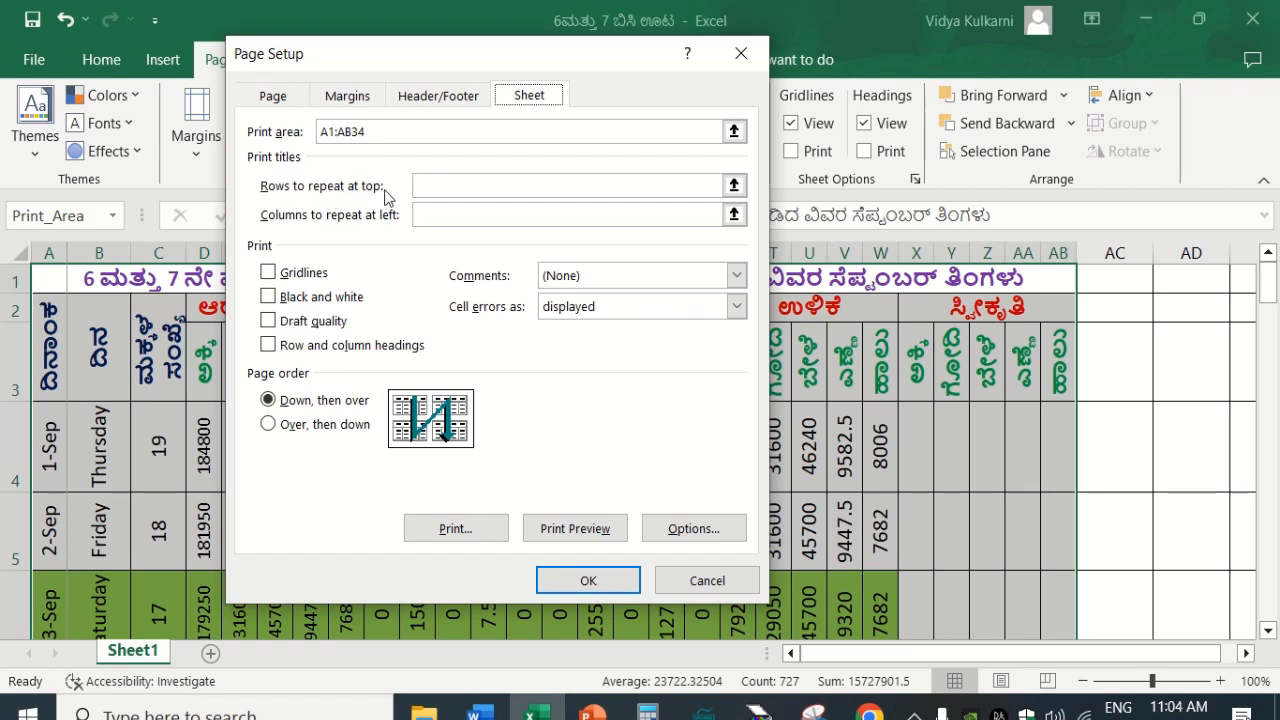
click(433, 185)
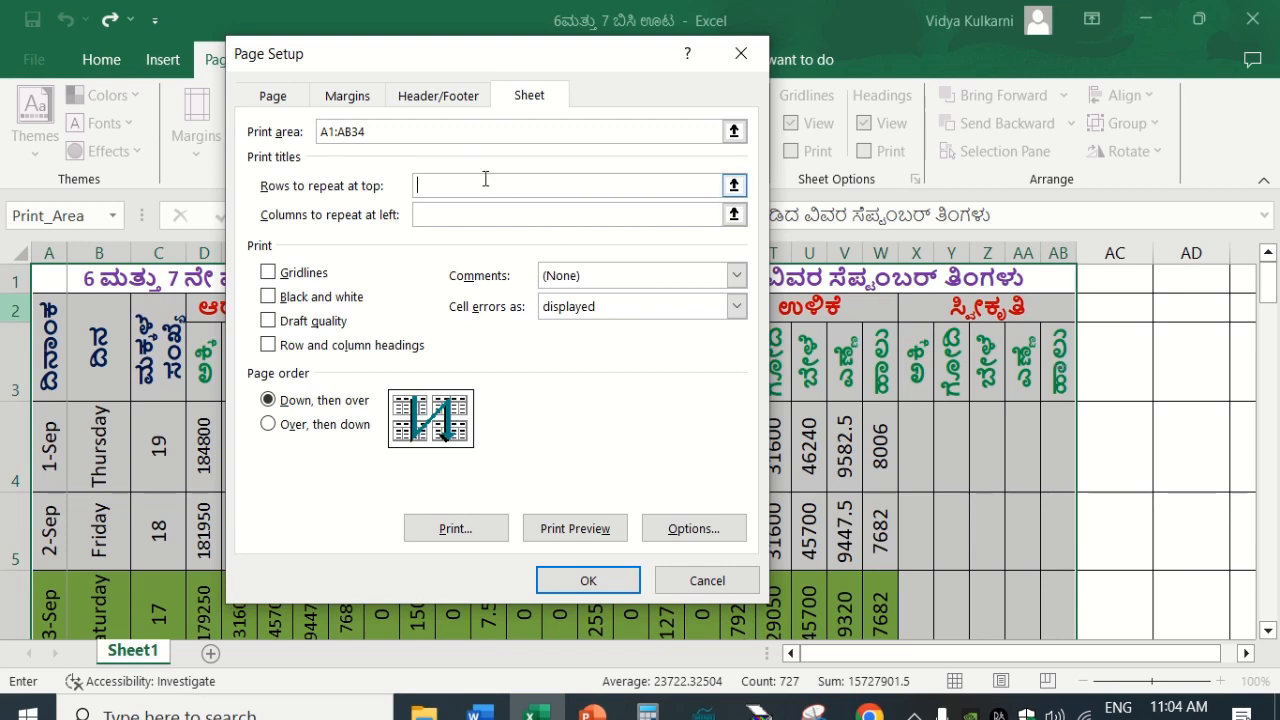
text(aaa1)
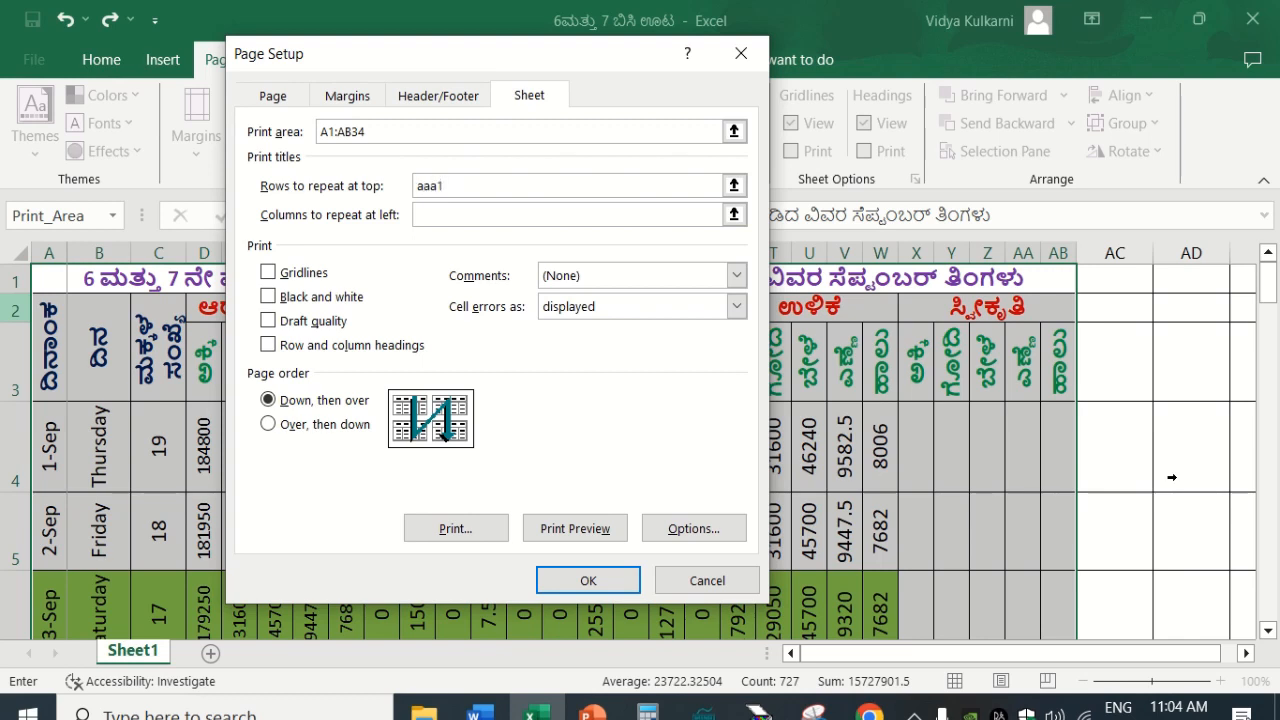
key(BackSpace)
key(BackSpace)
click(585, 581)
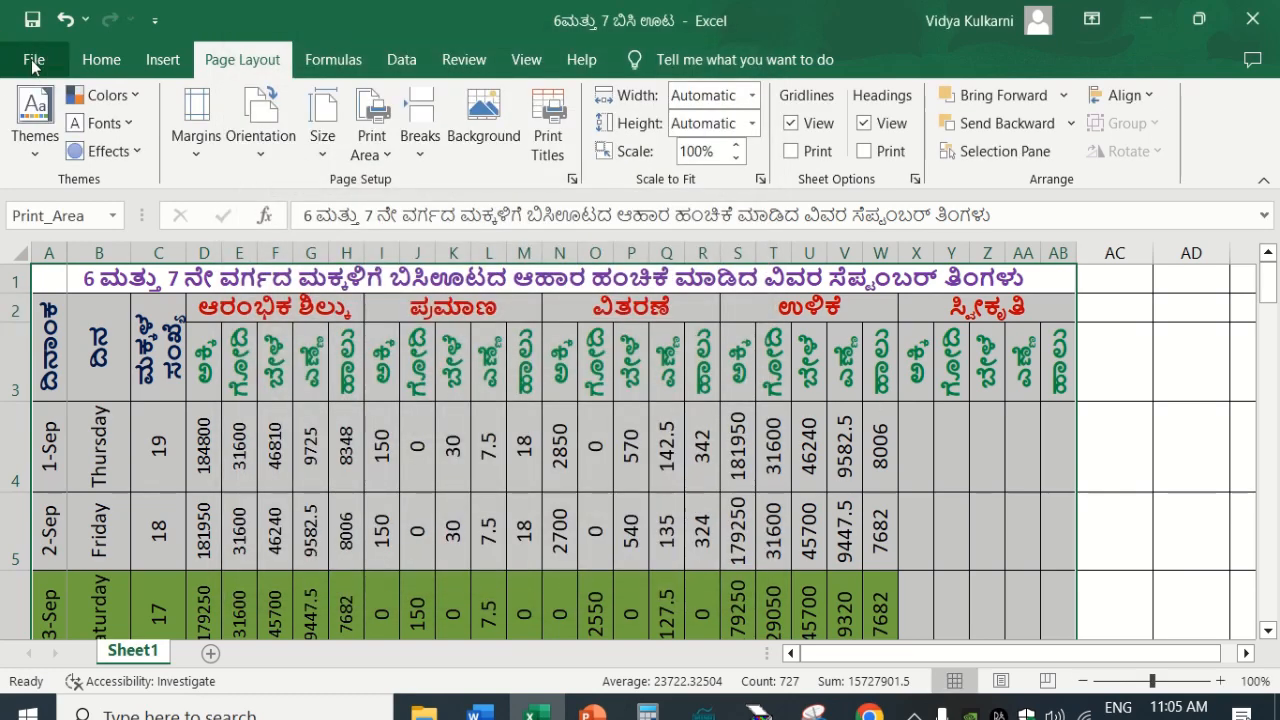
- Go through the print preview from the first to the last page to check the repeated header rows
click(30, 66)
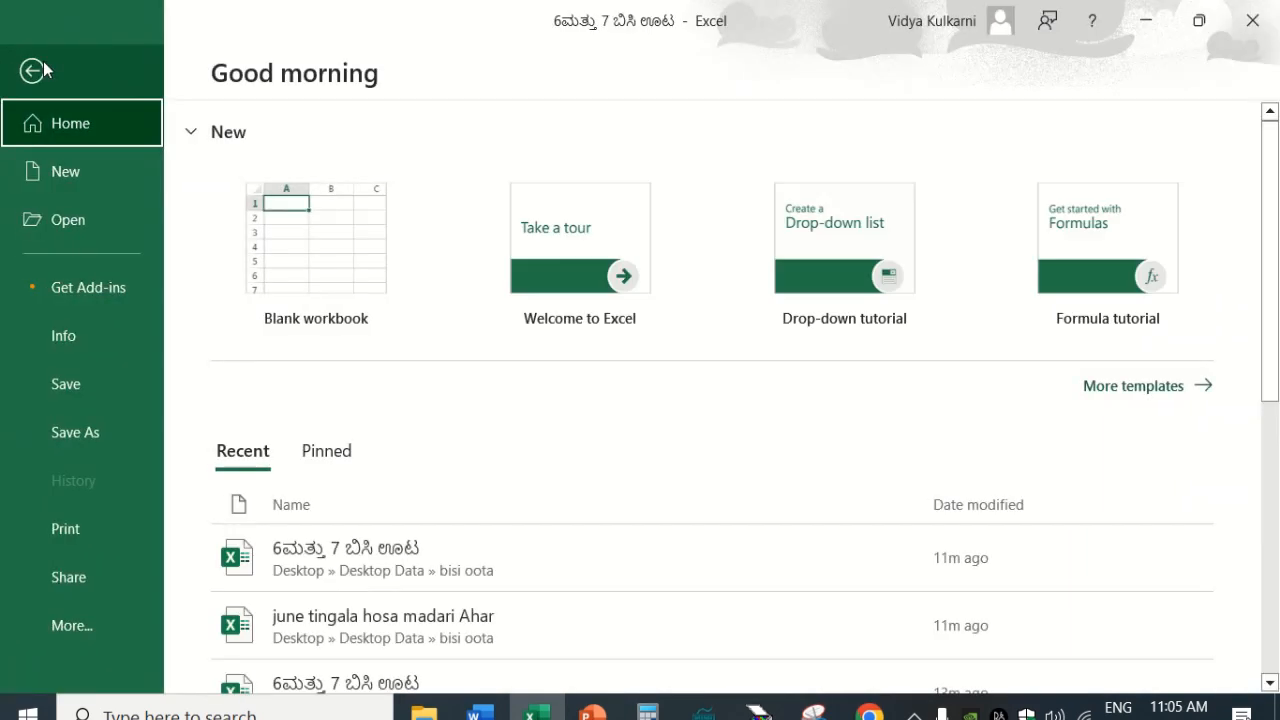
click(100, 529)
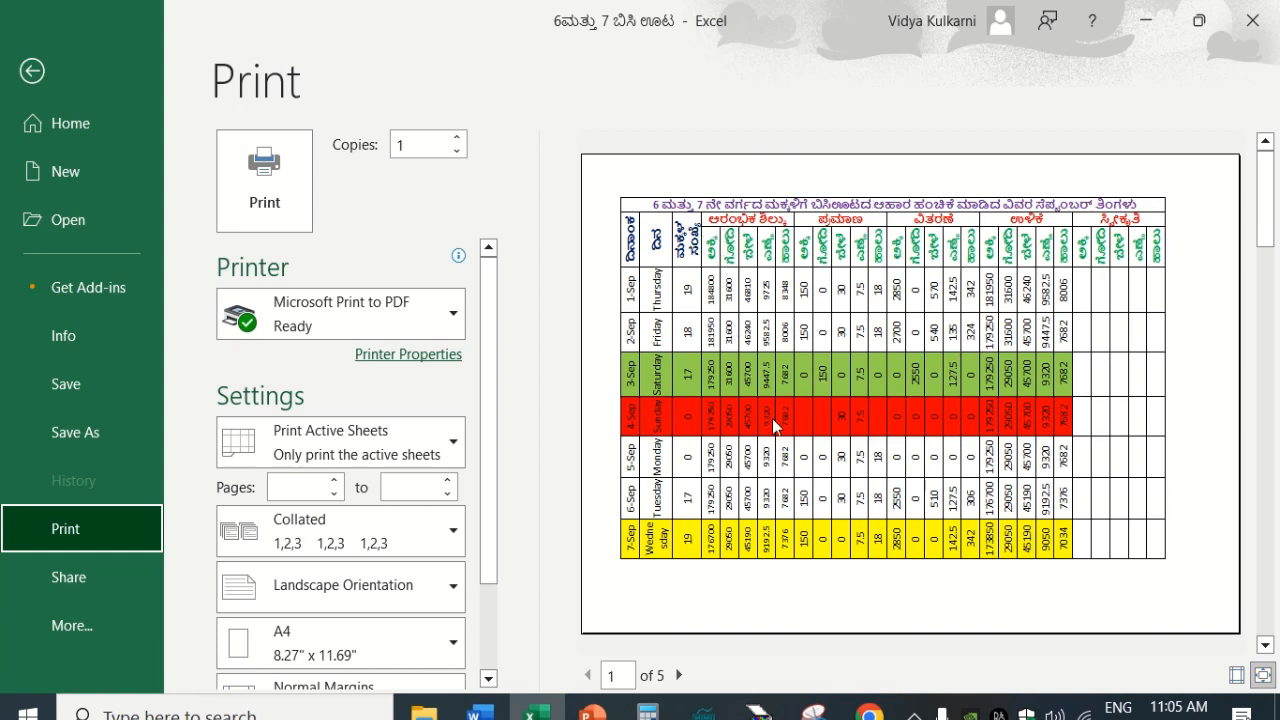
click(679, 676)
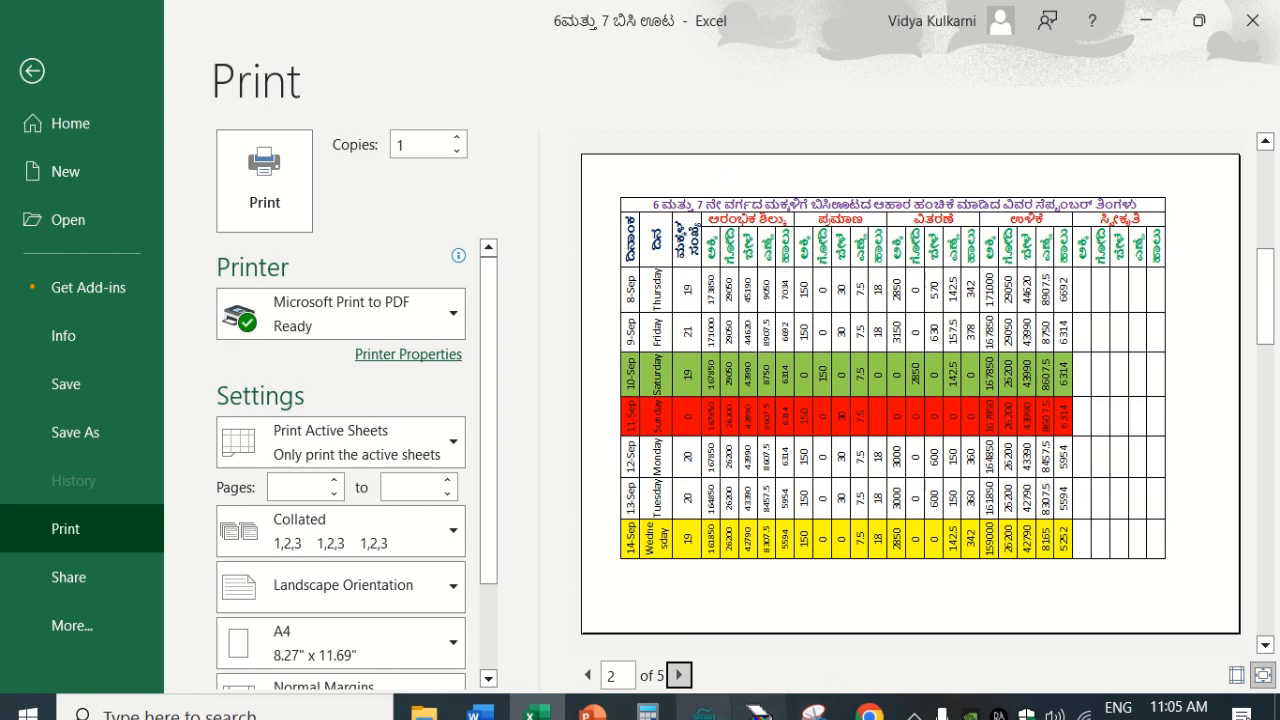
click(679, 676)
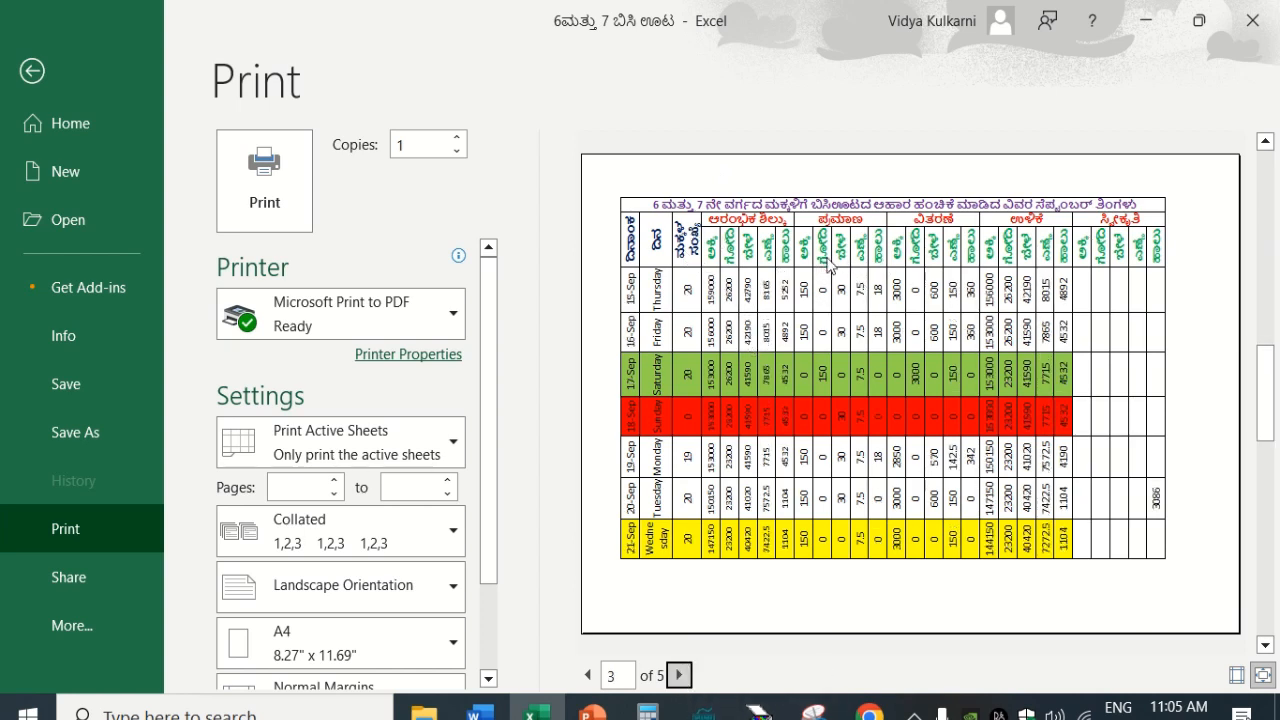
click(679, 676)
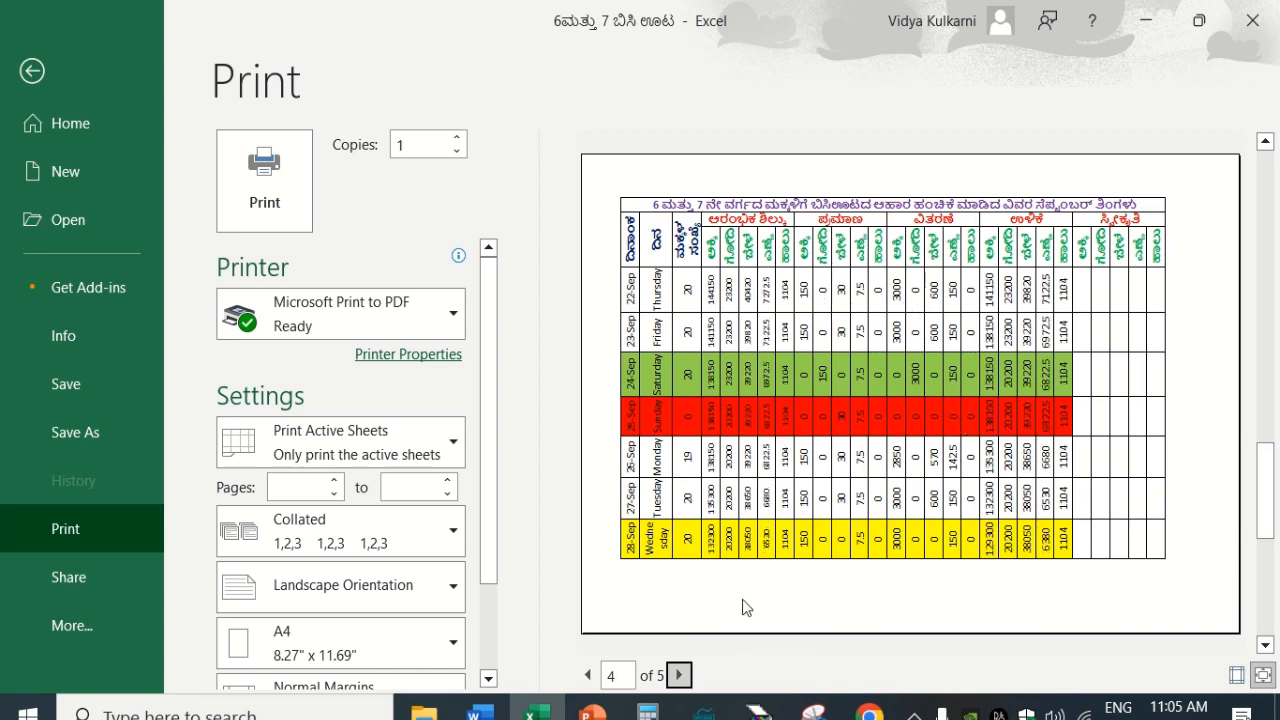
click(679, 676)
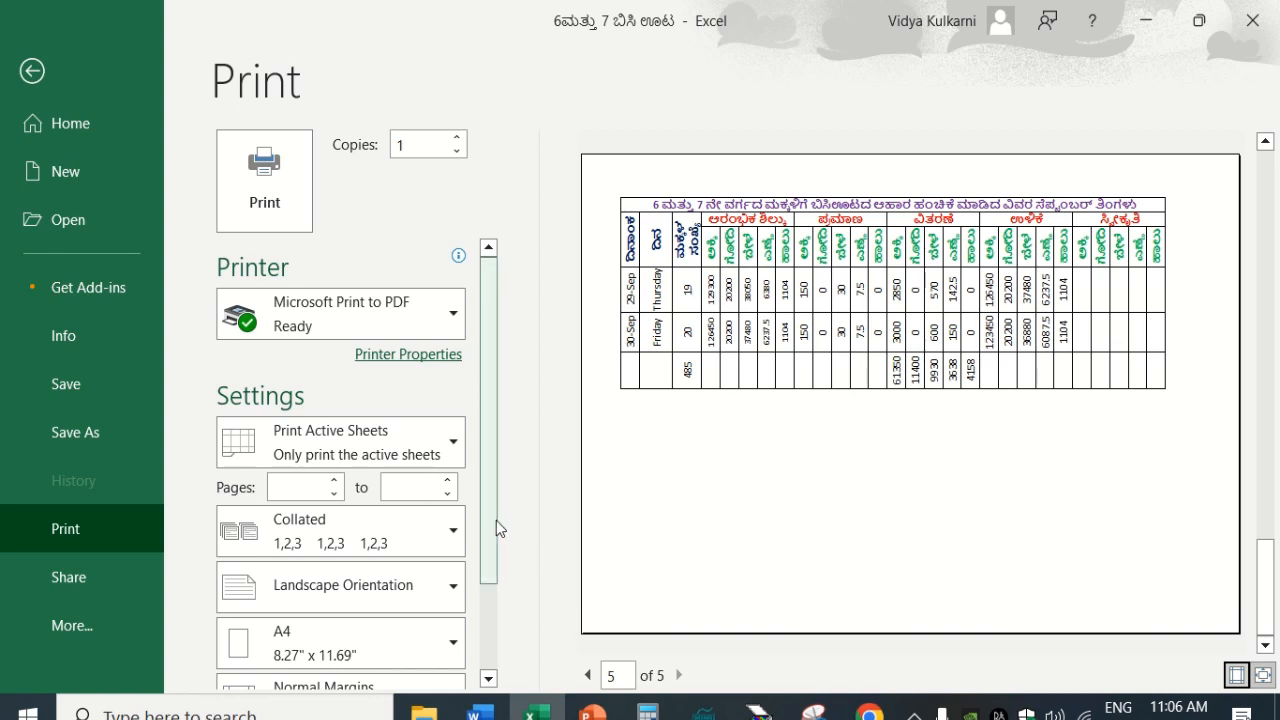
- Center the table horizontally on the printed page and check the last page of the preview
drag(490, 532, 495, 618)
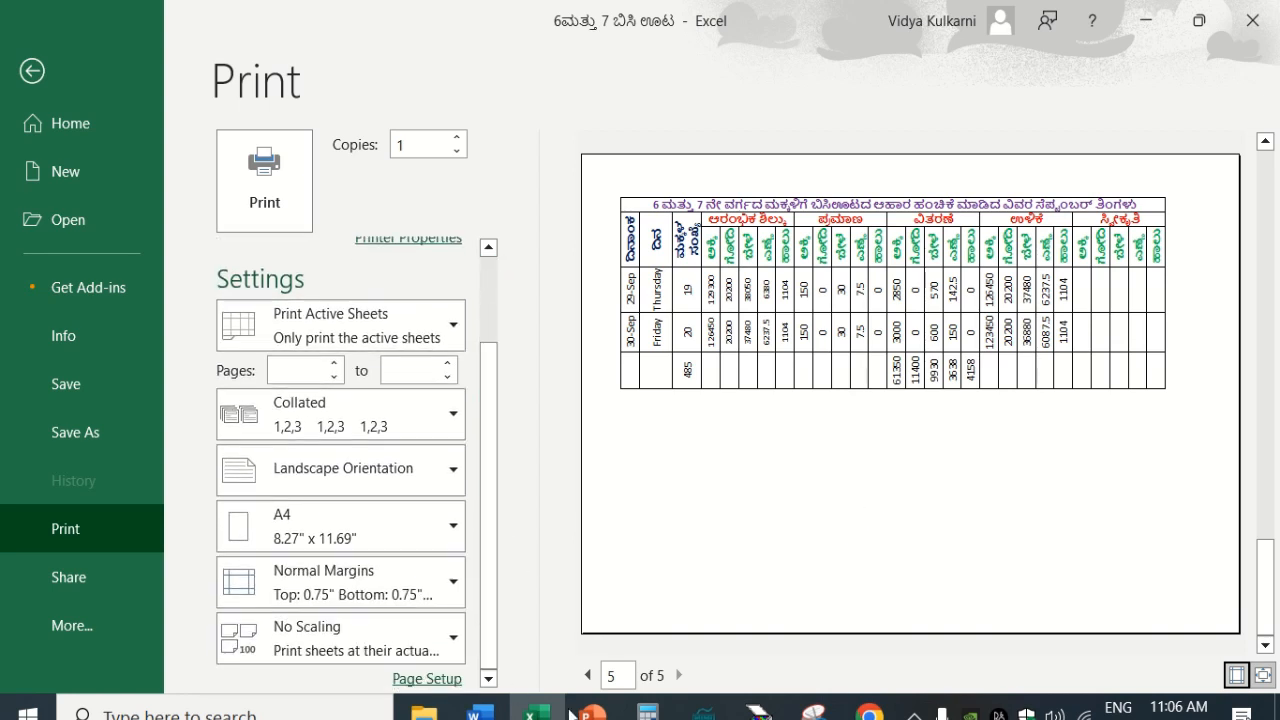
click(588, 676)
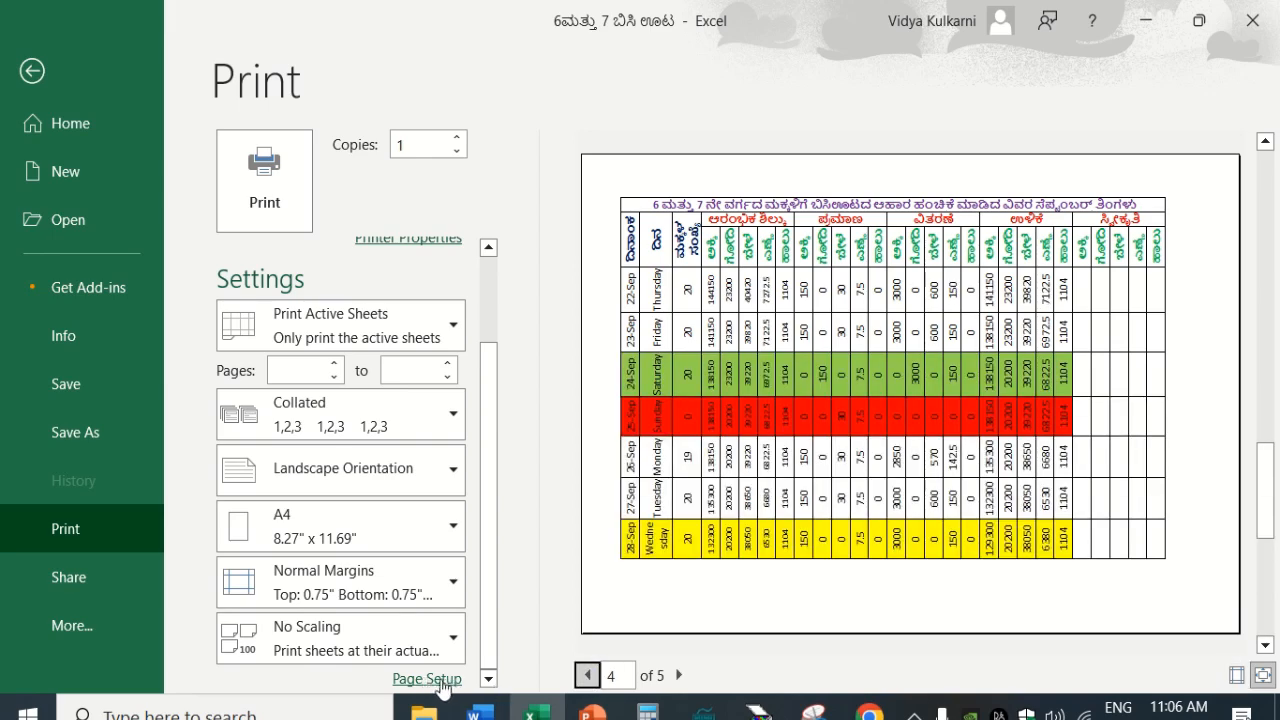
click(454, 684)
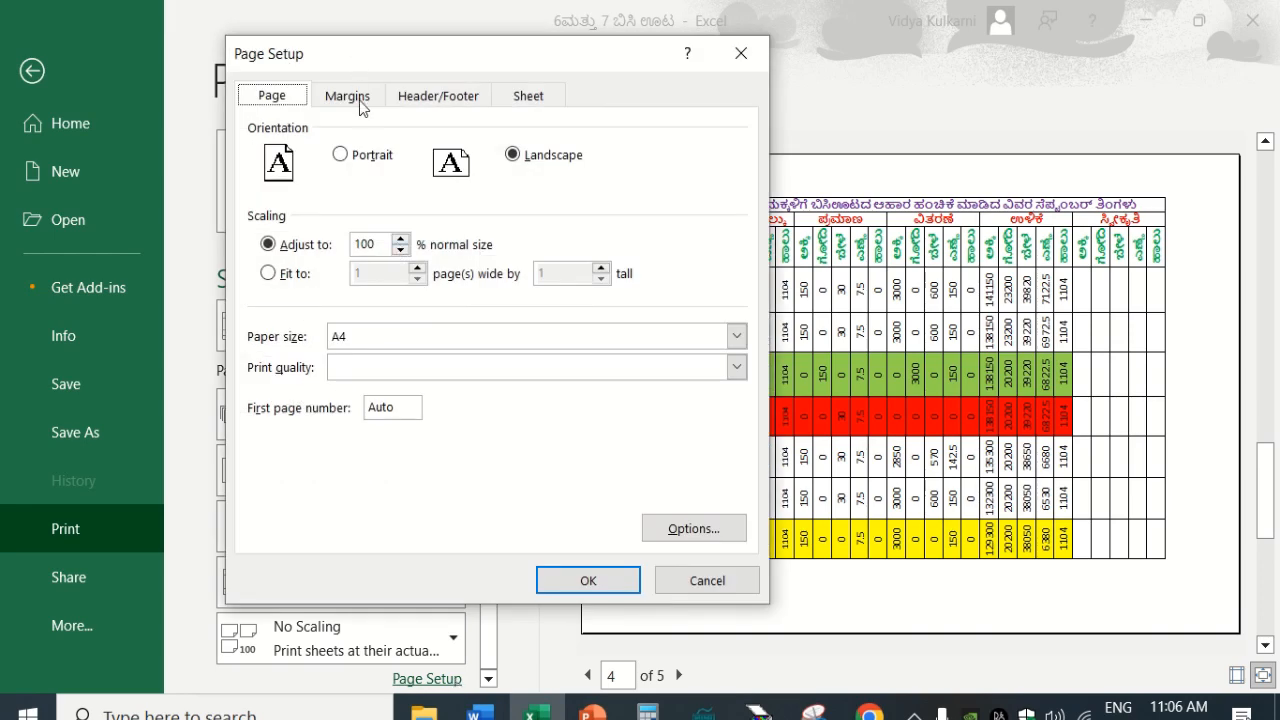
click(358, 99)
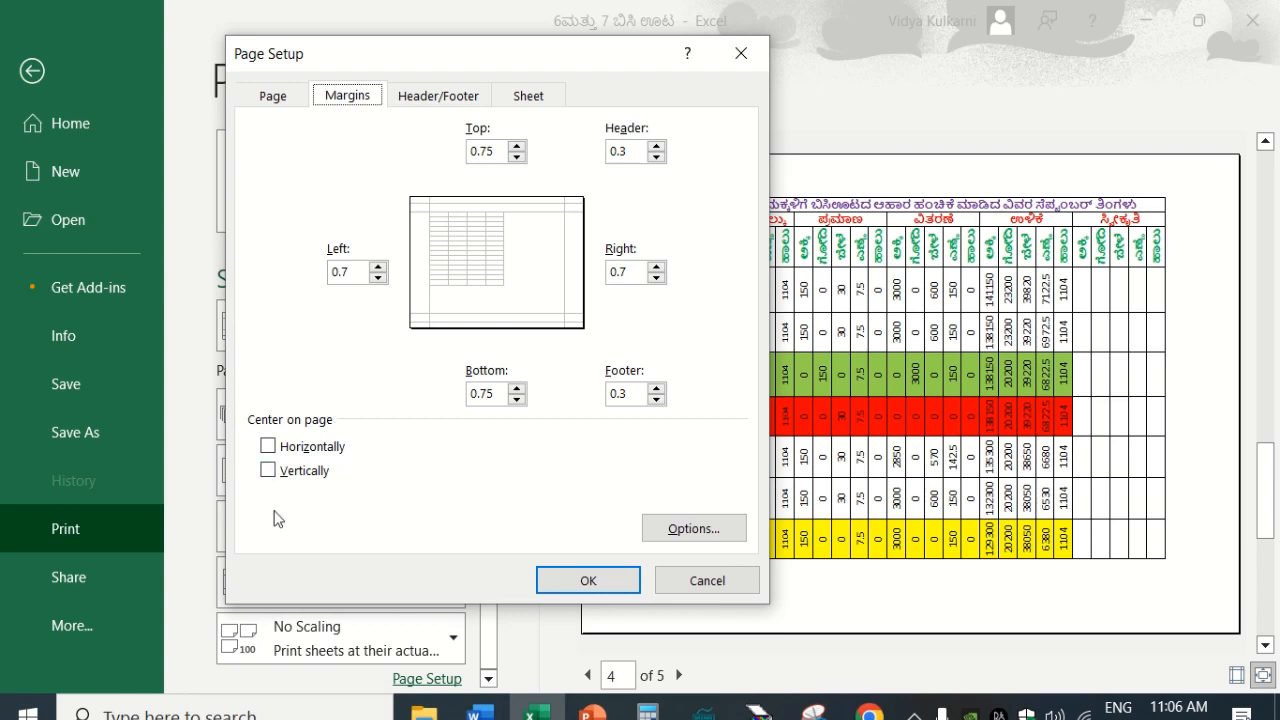
click(268, 450)
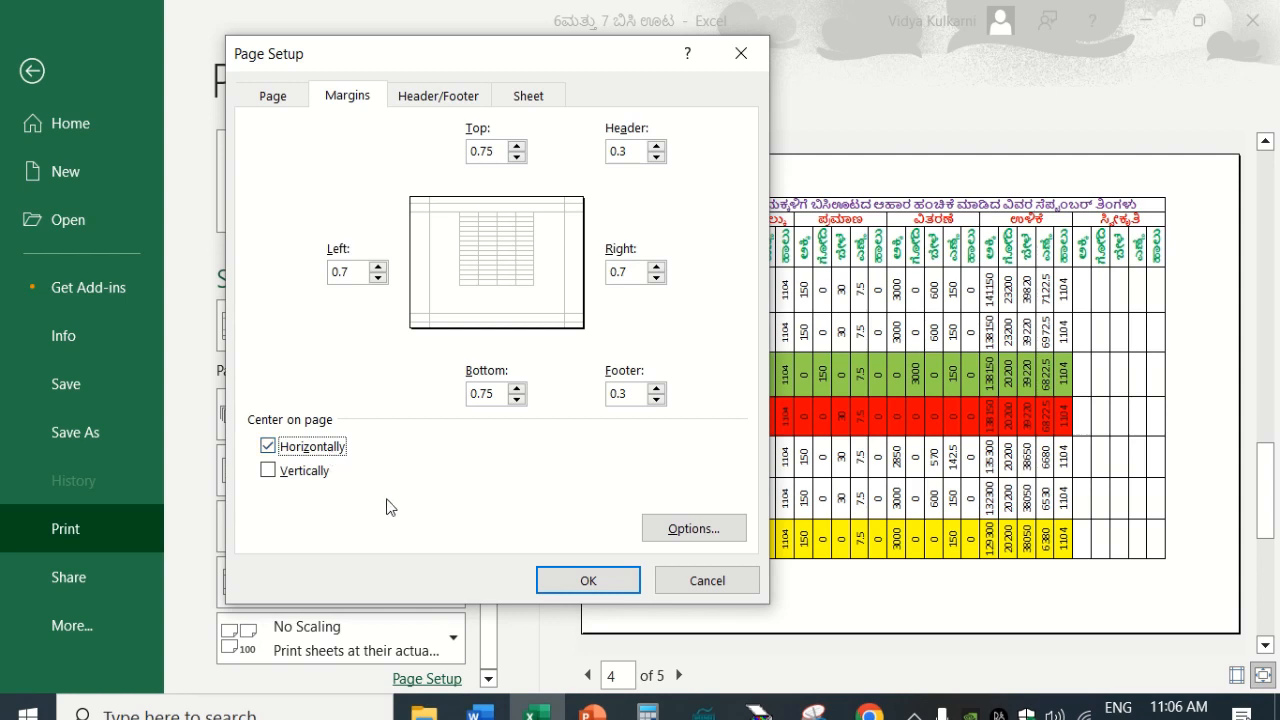
click(587, 581)
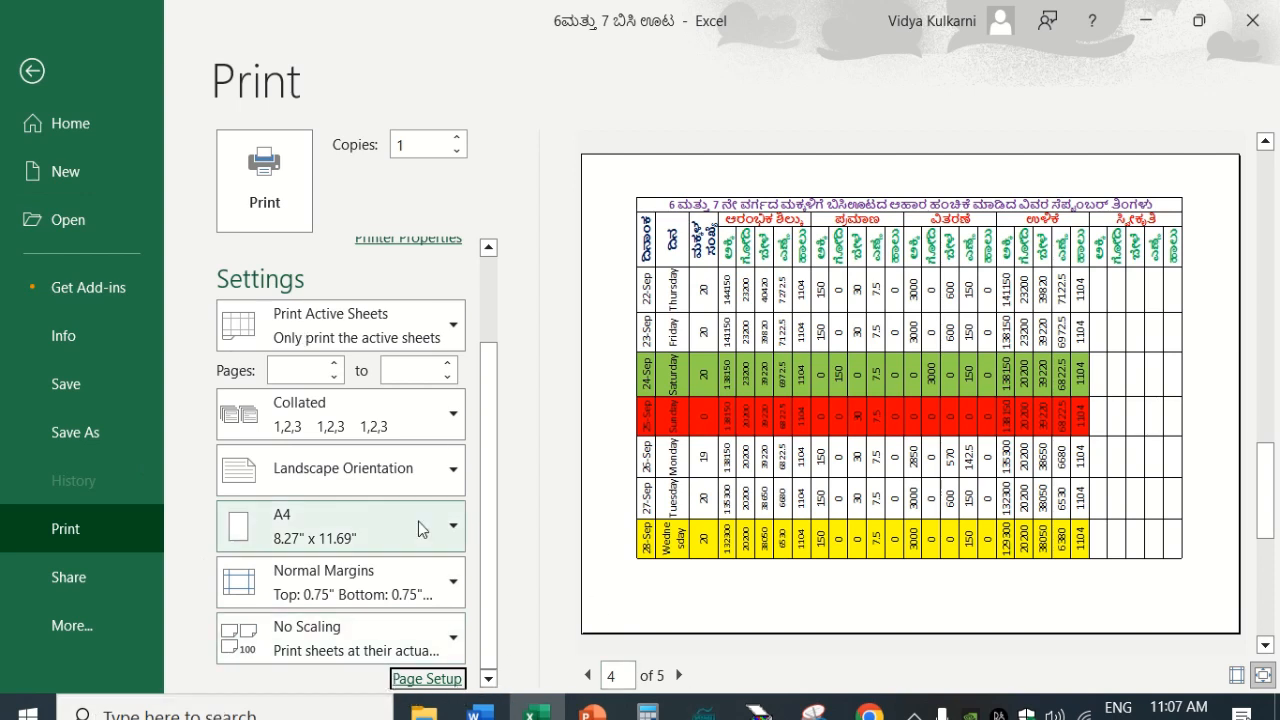
click(679, 676)
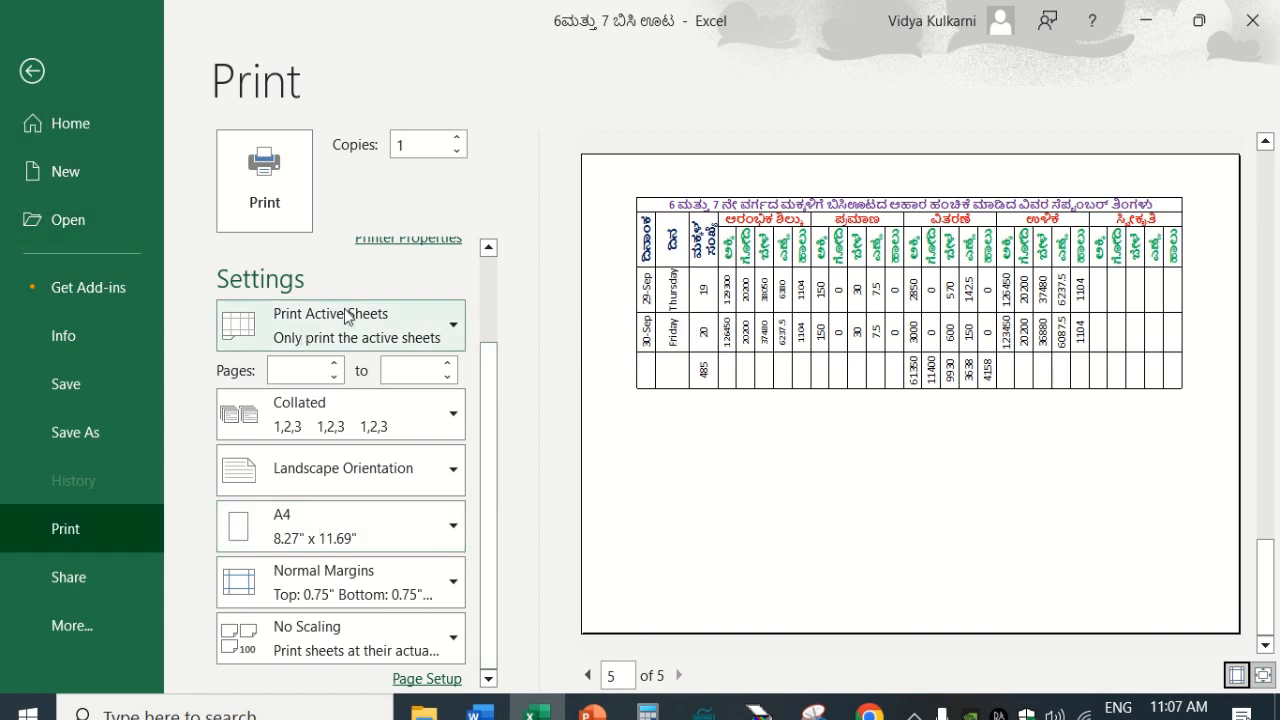
- Set the range of pages to print from 1 to 1, and return to the worksheet after checking the preceding preview pages
click(319, 370)
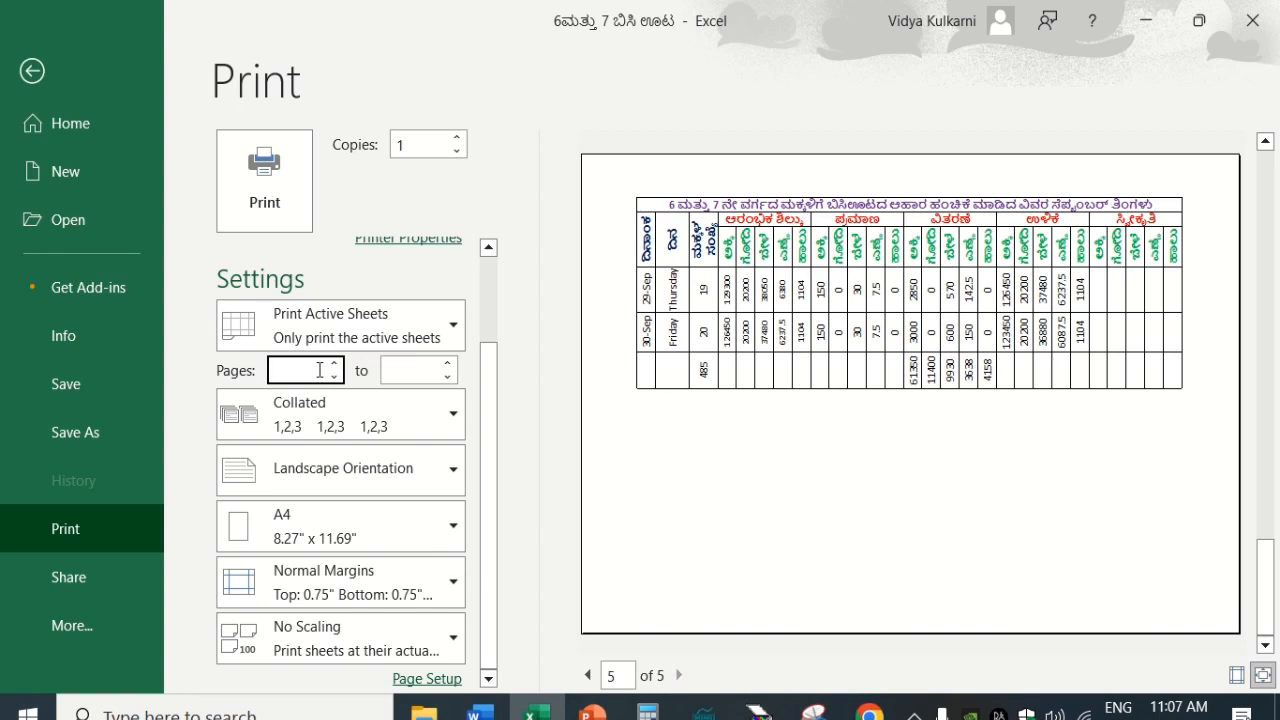
text(1)
click(411, 370)
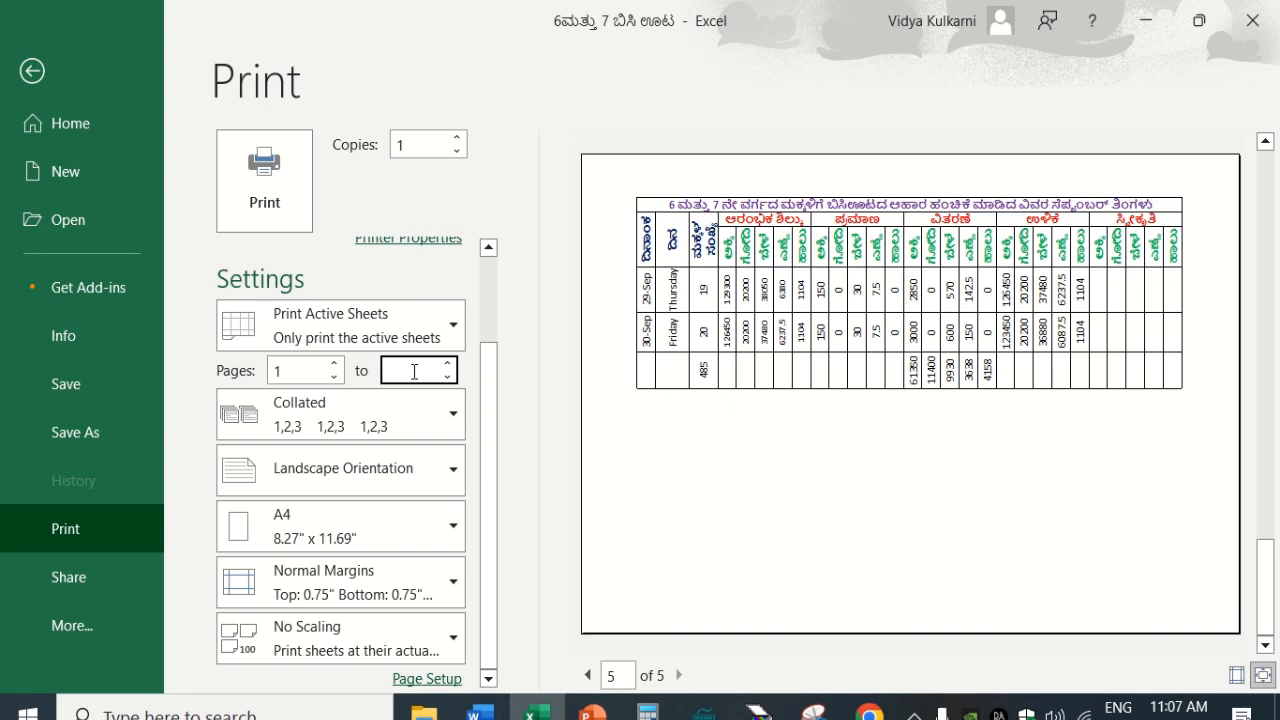
text(1)
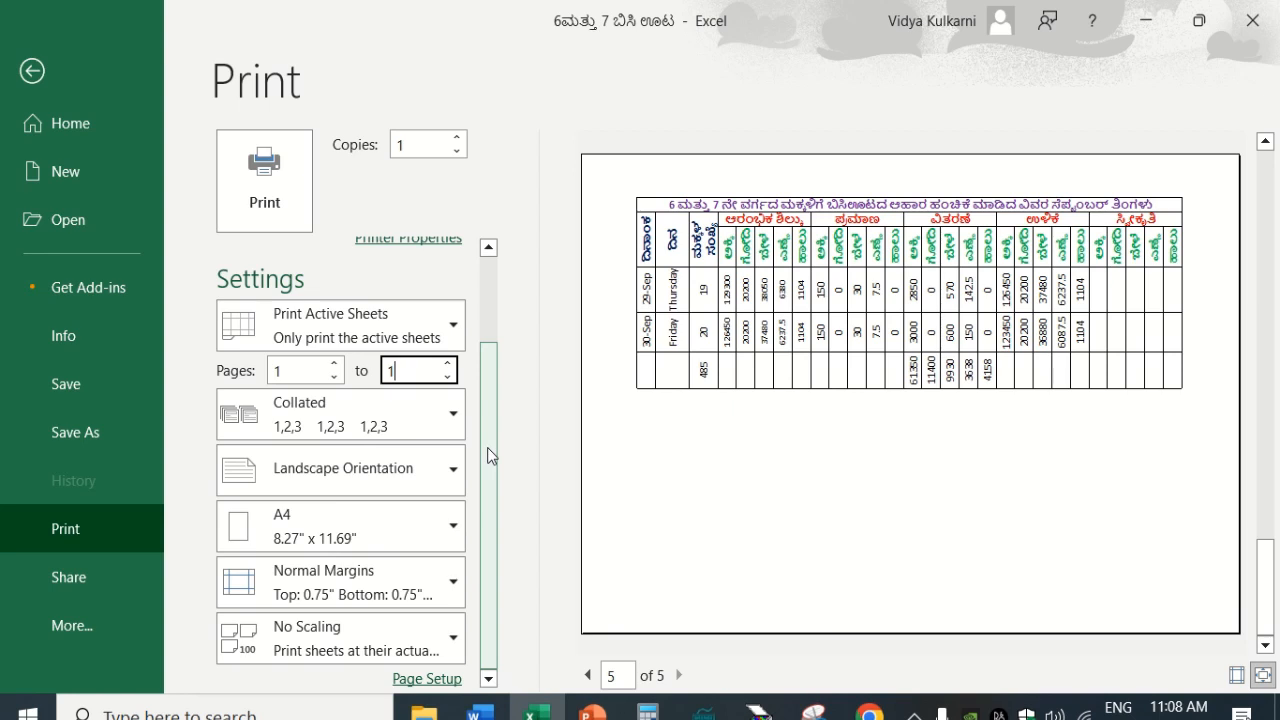
click(586, 677)
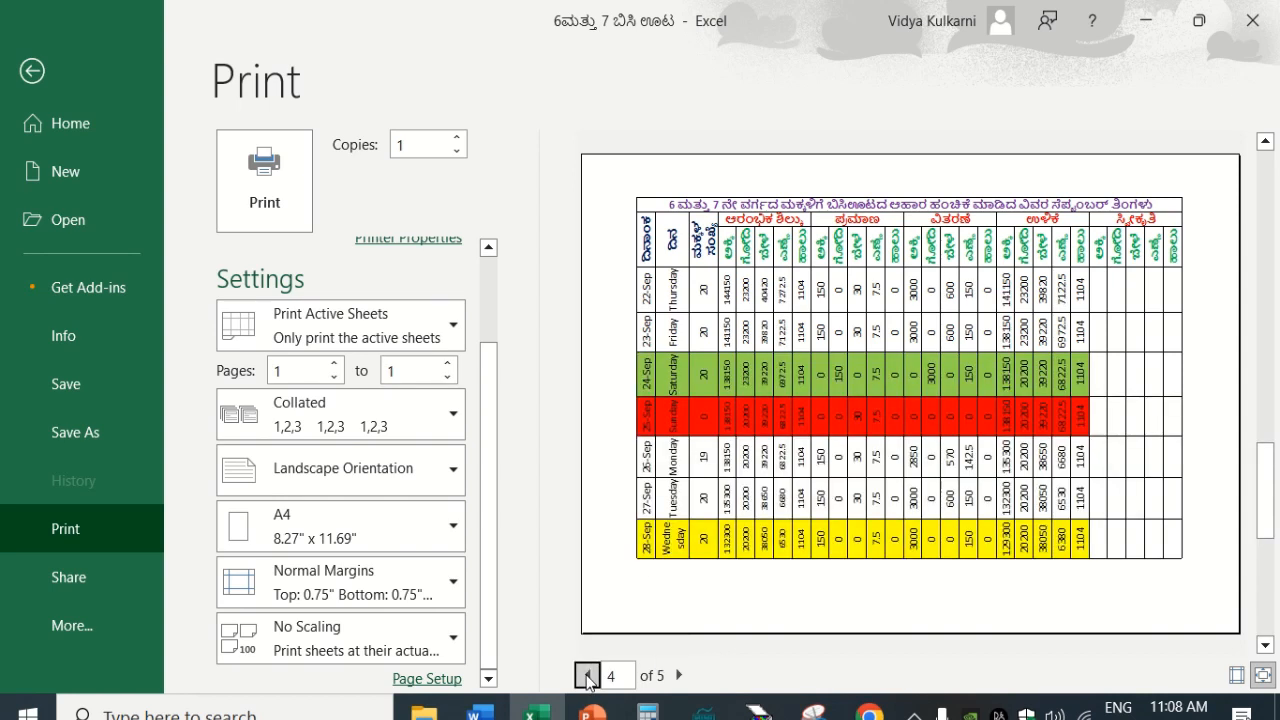
click(586, 677)
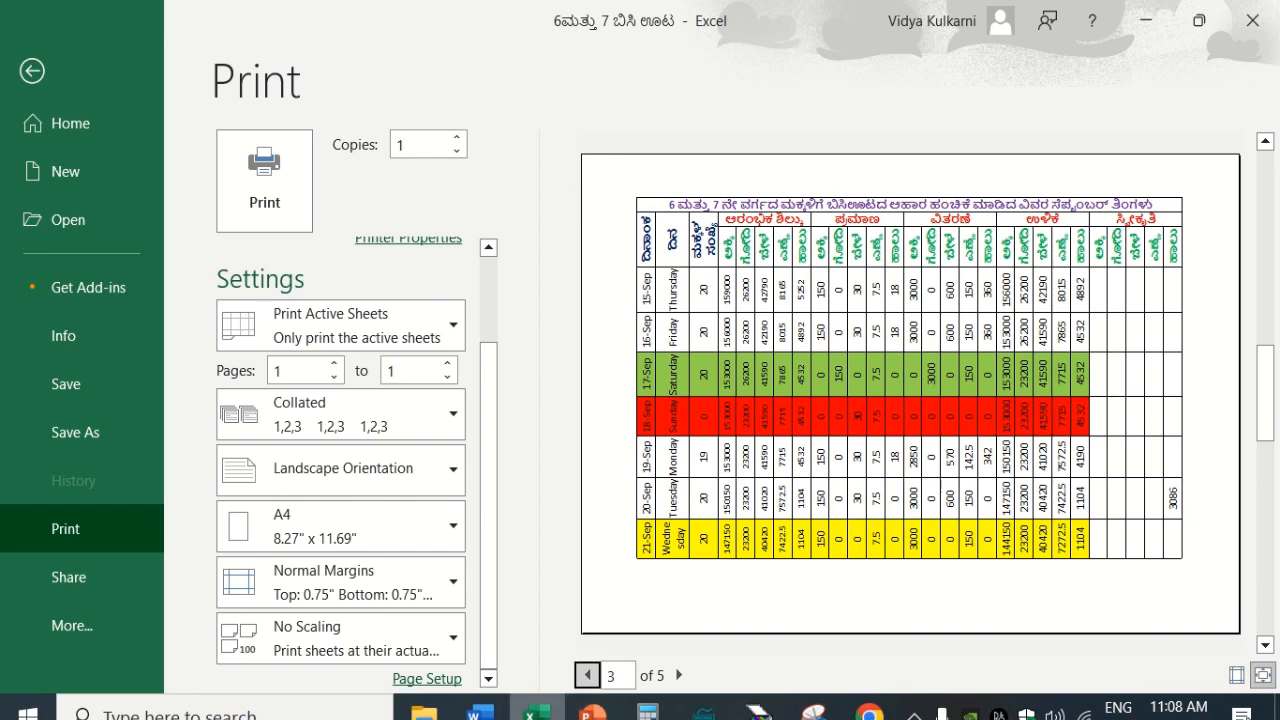
click(33, 72)
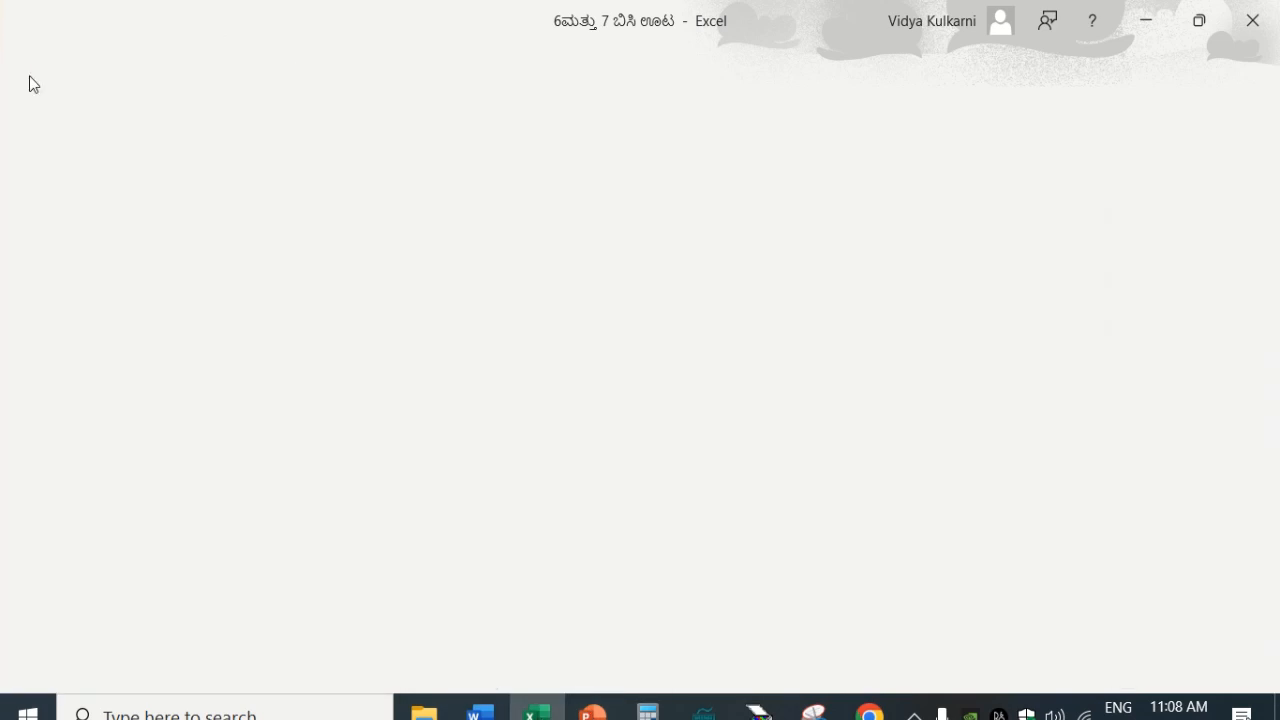